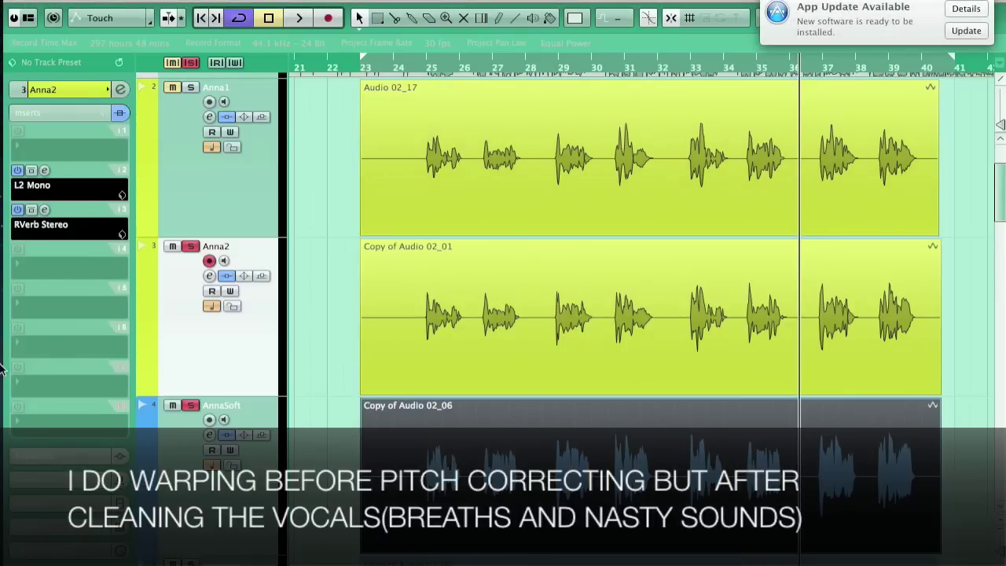
- Return the project cursor to bar 25 in the Anna vocal arrangement
key("space")
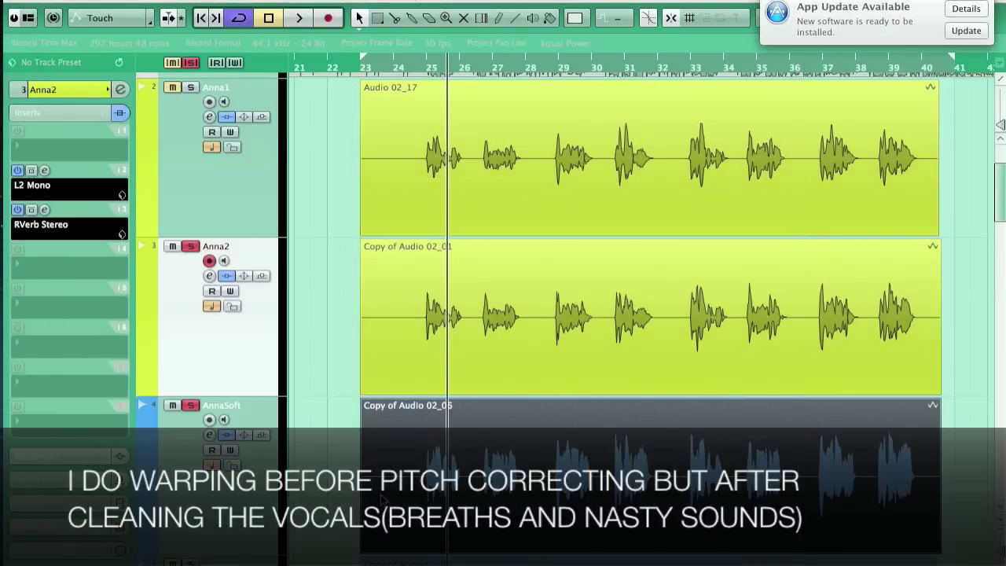
- Open the vocal clip at bars 38–39 in the Sample Editor and show its AudioWarp settings
double_click(478, 541)
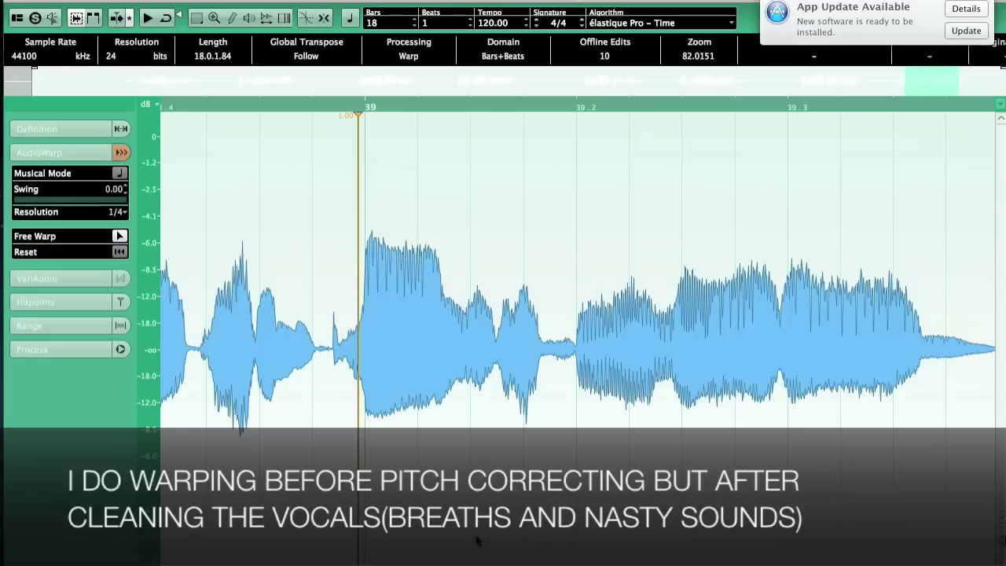
left_click(71, 132)
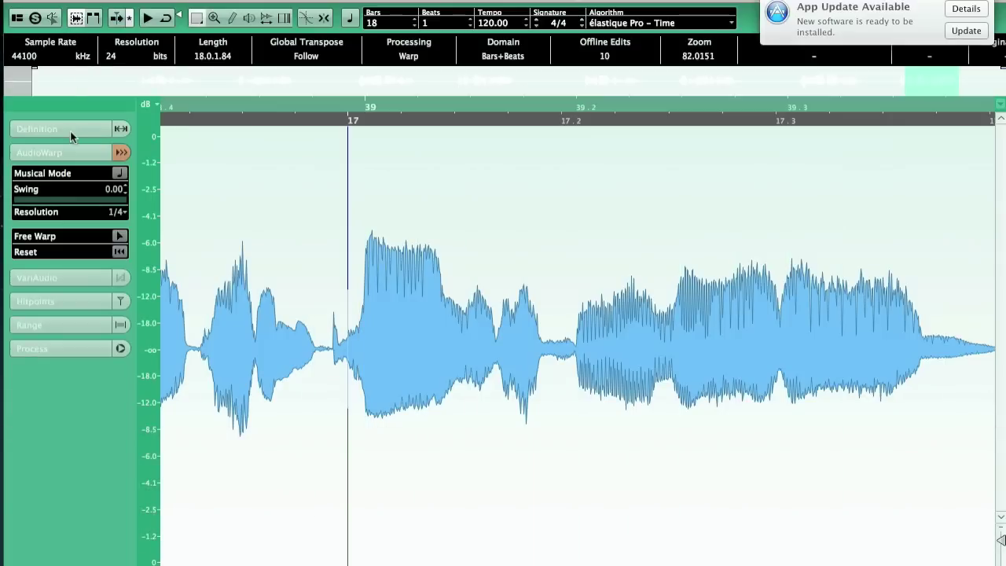
scroll(385, 276, "left", 10)
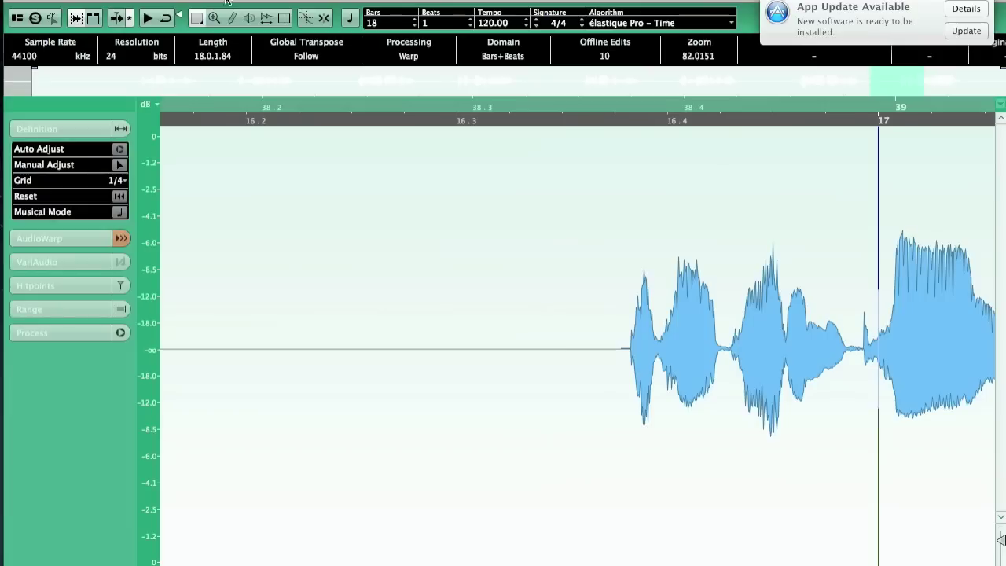
left_click(67, 239)
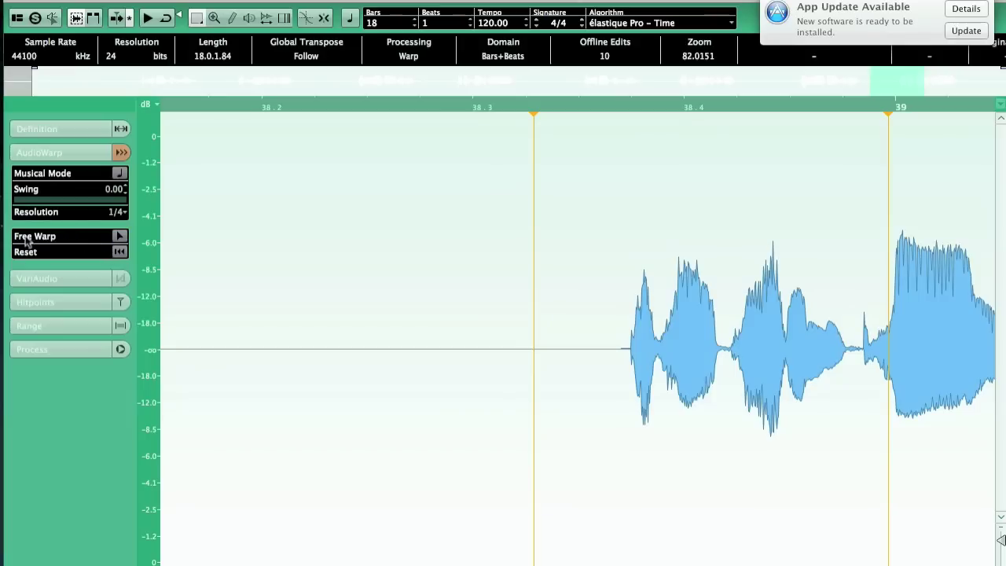
- Enable Free Warp, audition the vocal across bars 38–40, then close the Sample Editor
left_click(117, 237)
left_click_drag(401, 108, 399, 91)
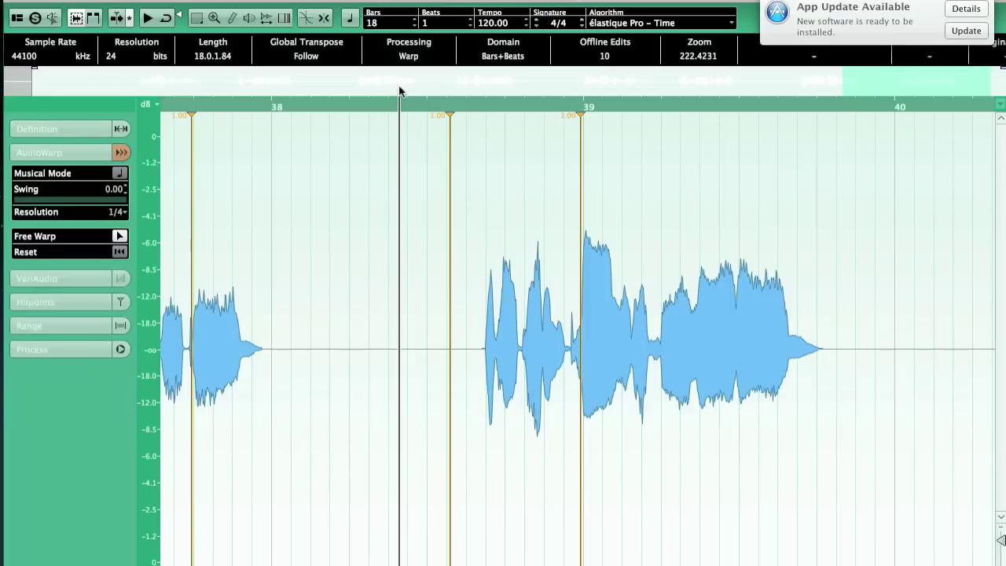
key("space")
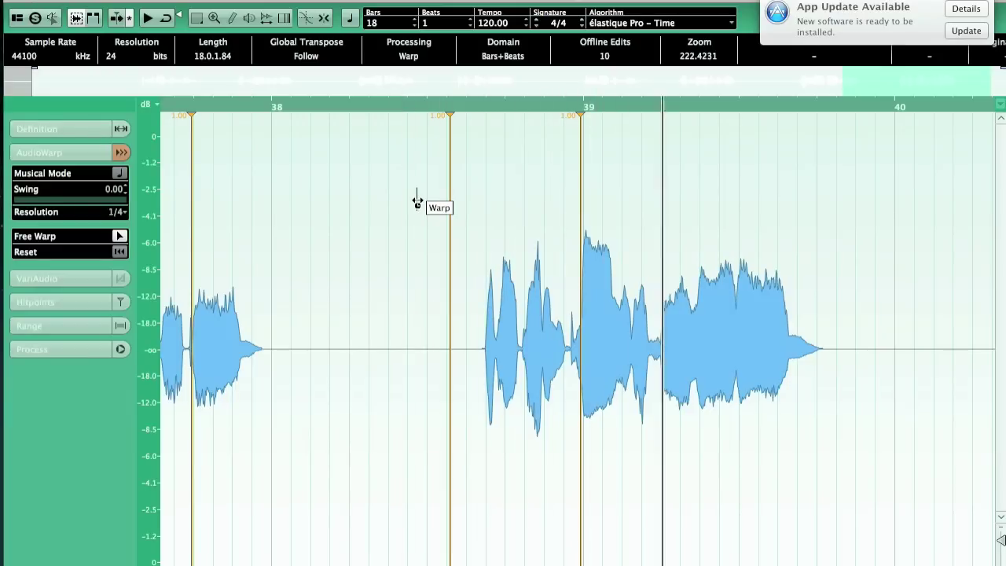
left_click(396, 108)
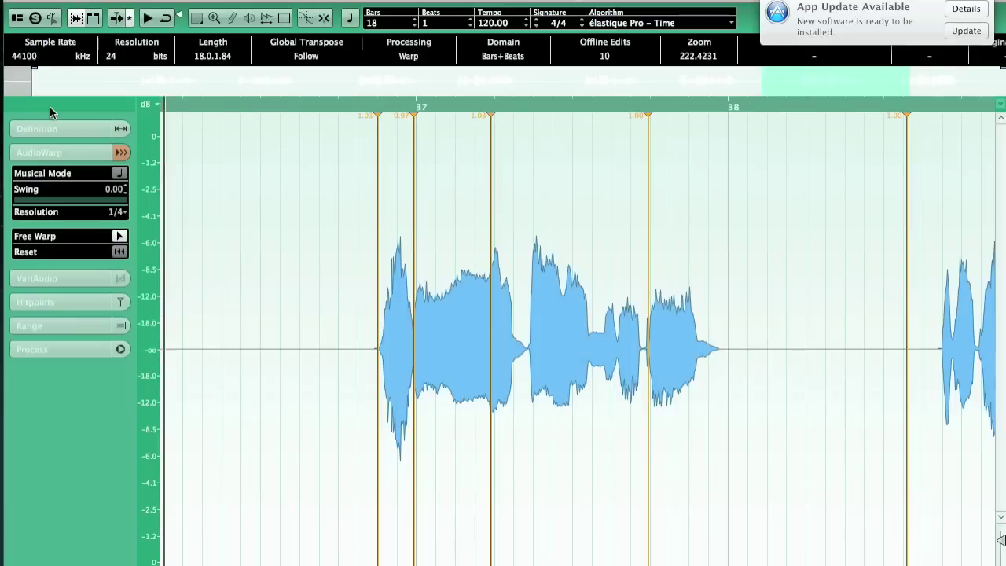
left_click(17, 2)
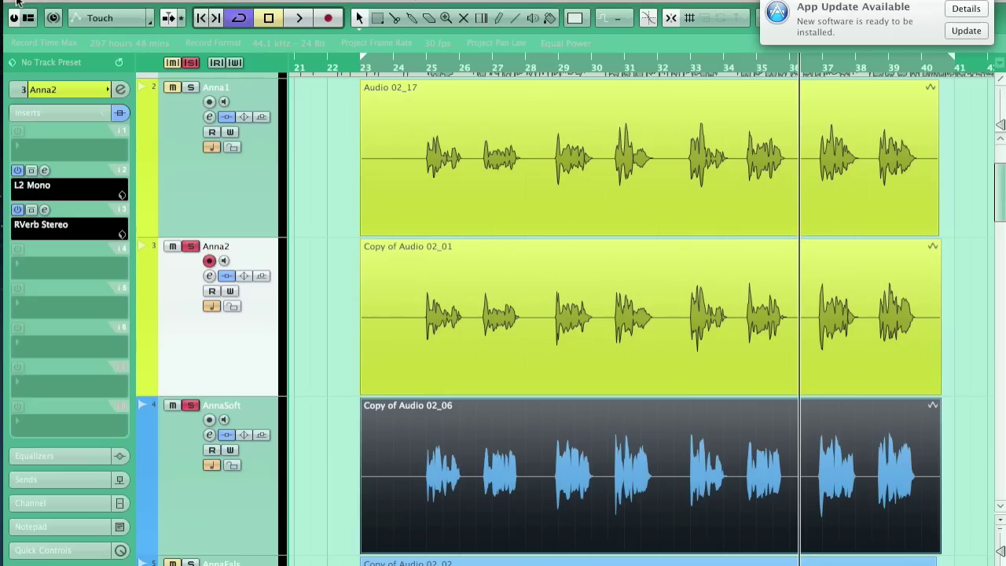
- Open the Audio 02_17 event zoomed to bars 25–26 with Free Warp enabled
double_click(360, 165)
left_click(307, 112)
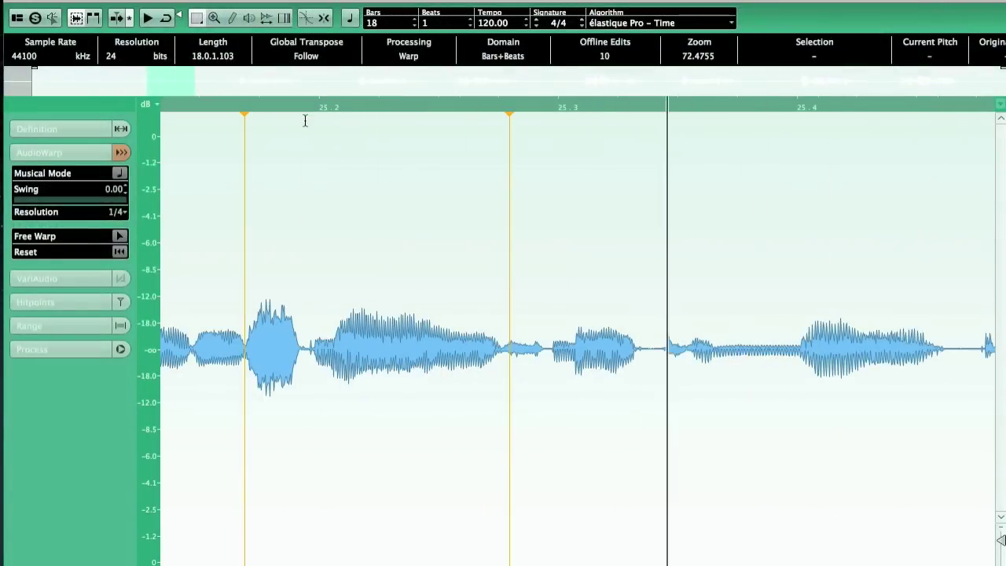
left_click_drag(307, 90, 165, 112)
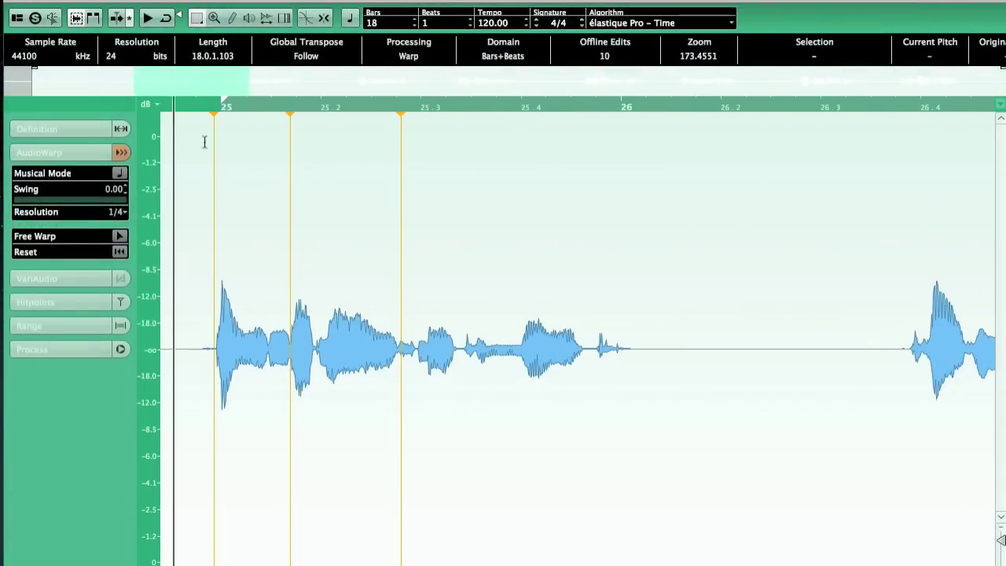
left_click(119, 236)
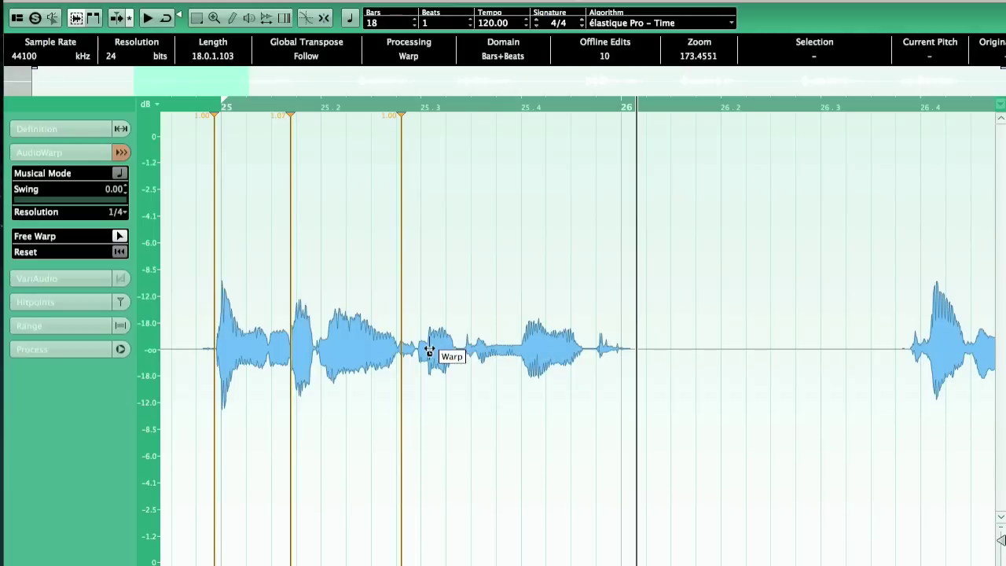
- Nudge one warp marker earlier and the marker near beat 25.4 later, replaying bar 25
left_click_drag(426, 352, 421, 354)
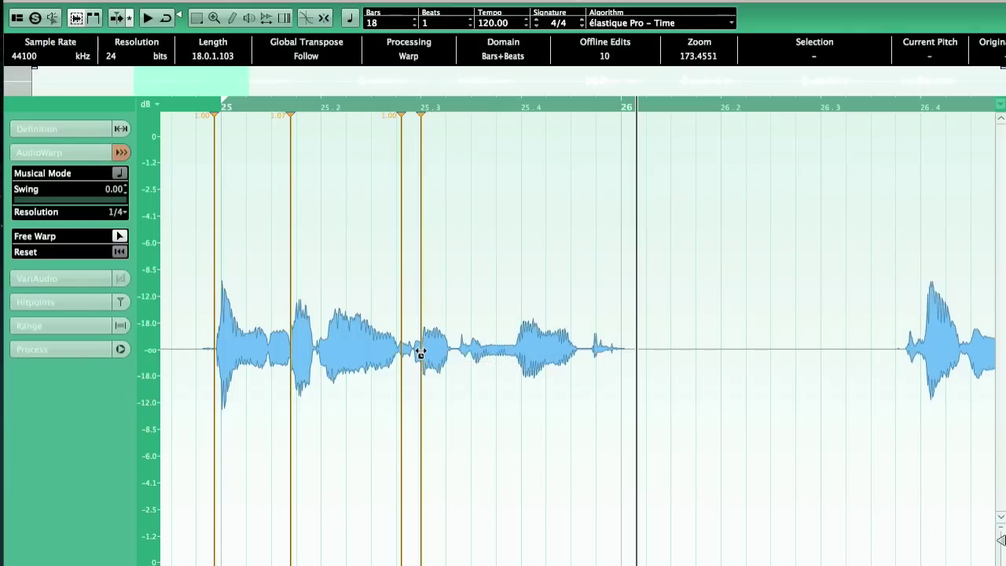
left_click(292, 108)
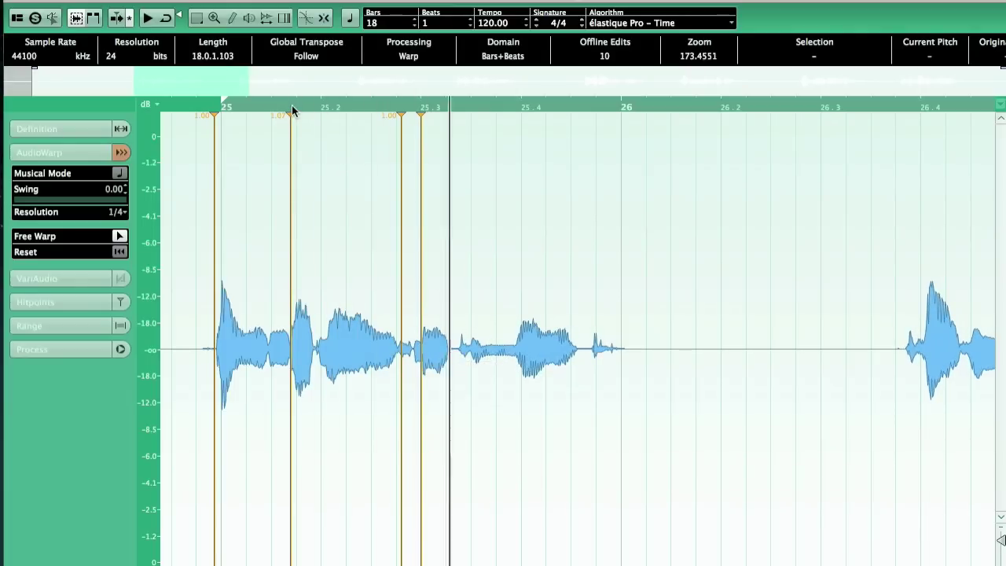
left_click_drag(514, 353, 519, 353)
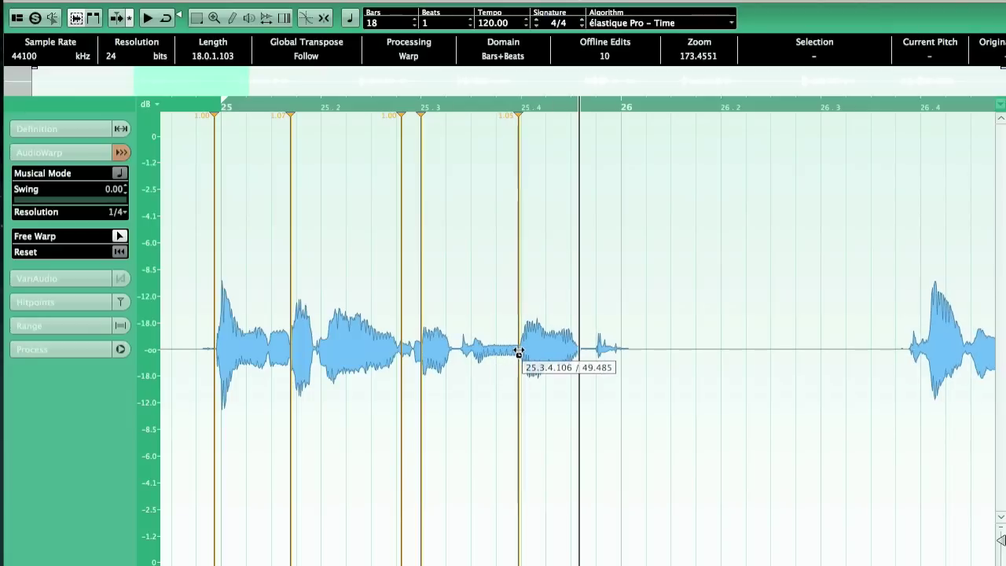
left_click(385, 103)
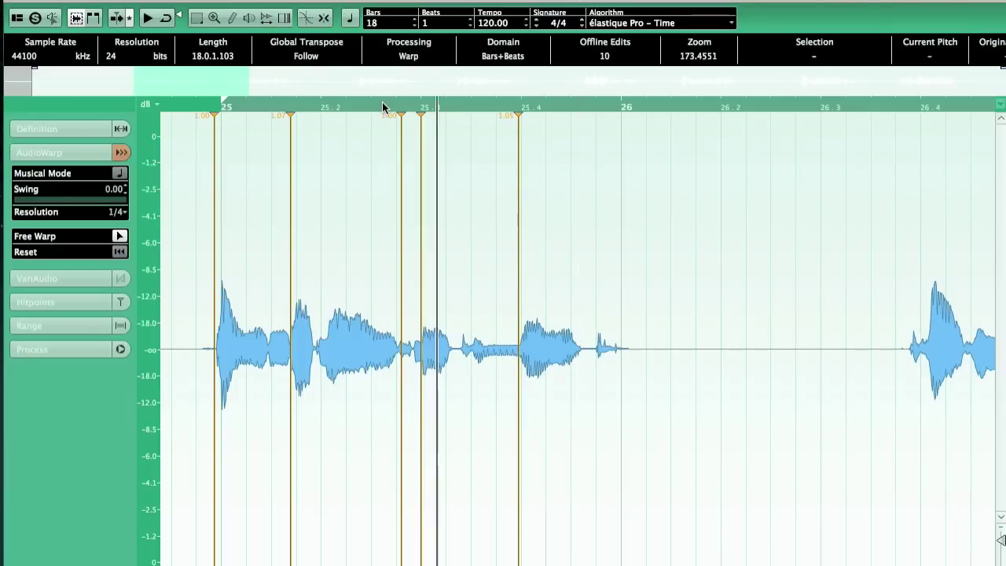
scroll(380, 266, "right", 1)
scroll(380, 266, "right", 2)
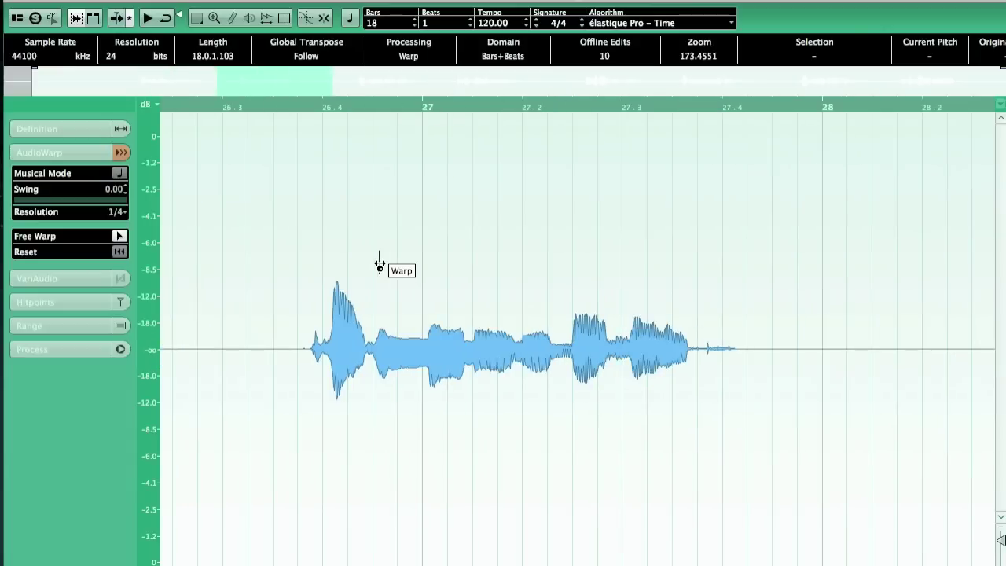
- Pull the phrase attack near beat 26.4 earlier to a 0.98 stretch, undoing a misplaced marker
left_click(308, 356)
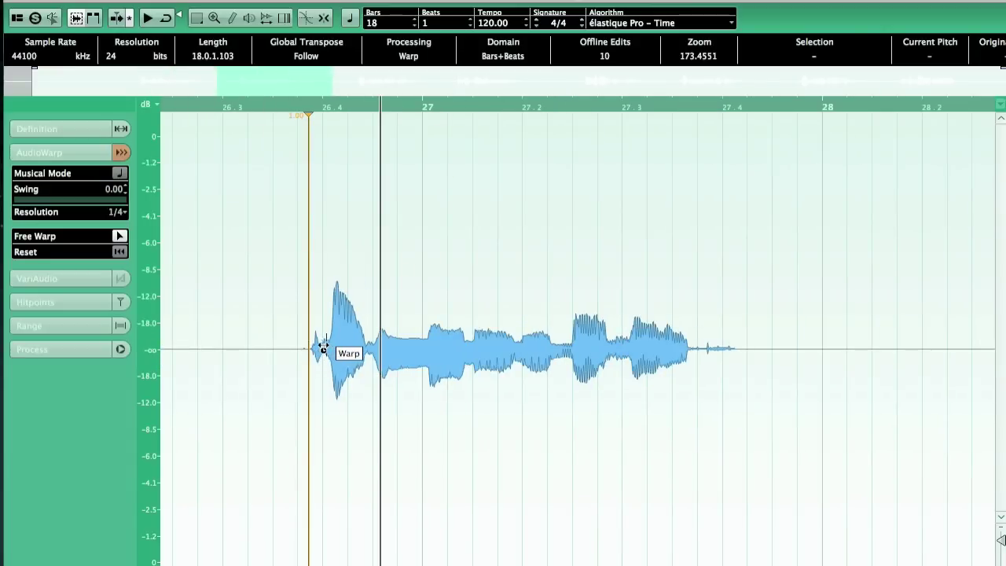
left_click_drag(308, 349, 299, 349)
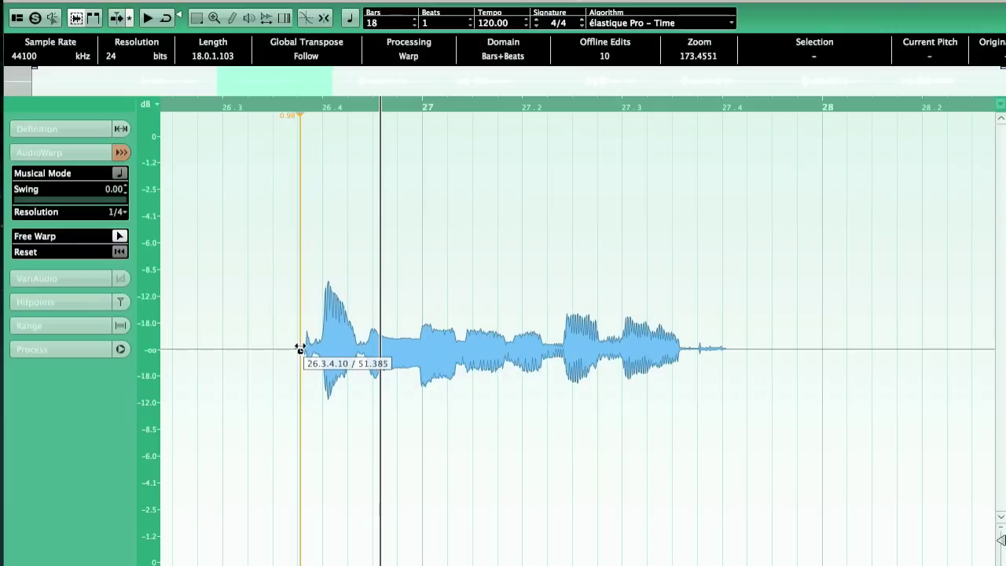
left_click(267, 106)
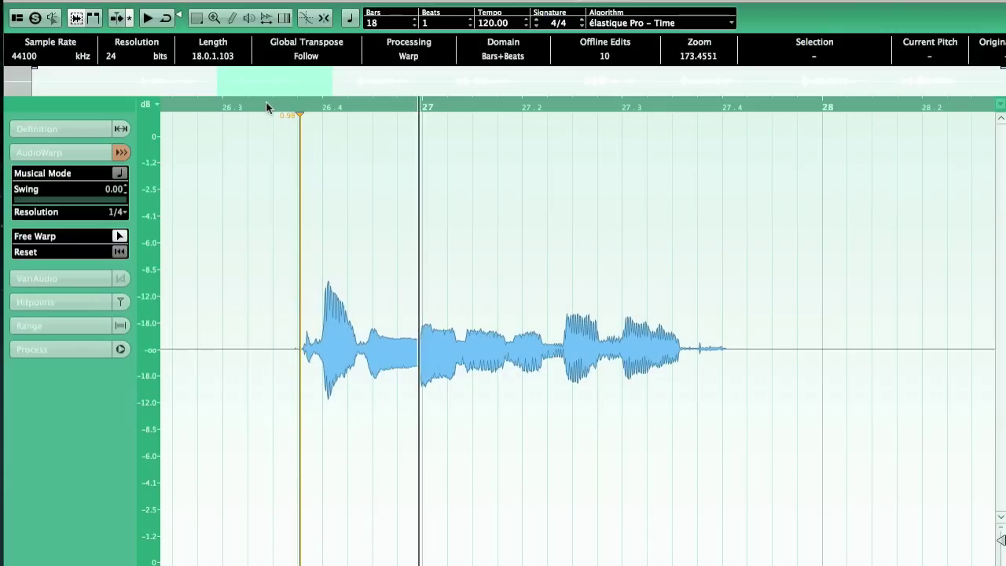
left_click_drag(320, 337, 328, 337)
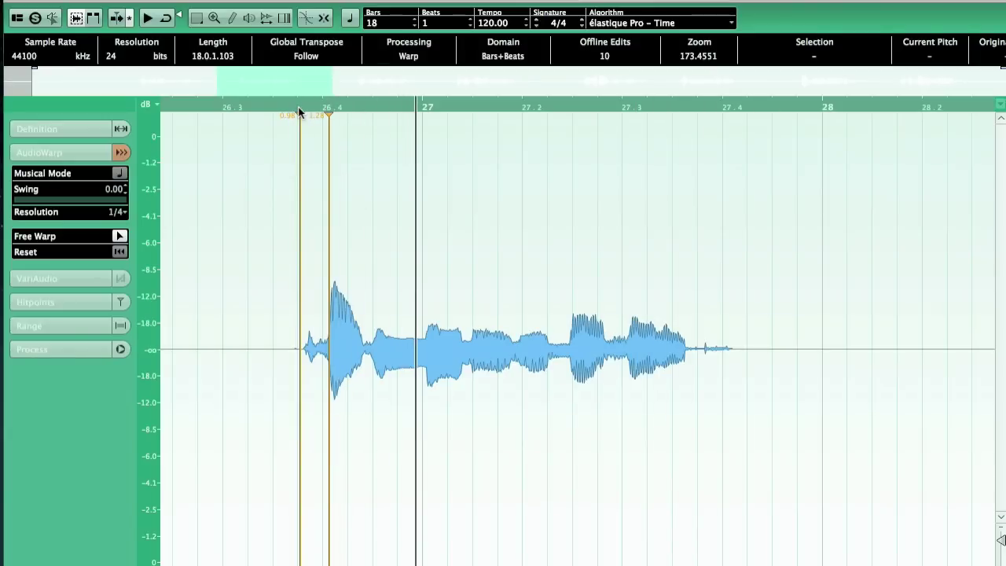
key("ctrl+z")
left_click_drag(298, 114, 300, 139)
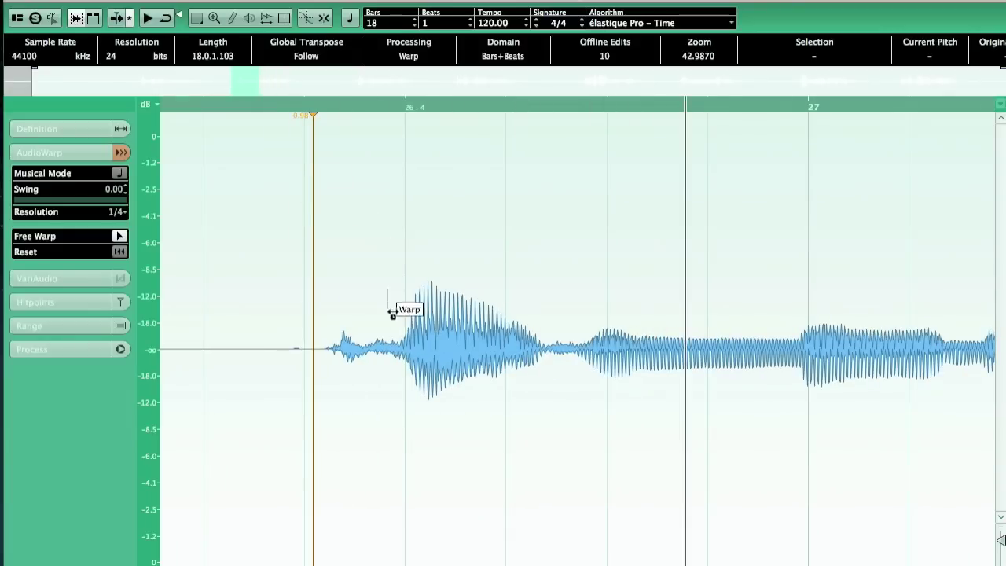
left_click_drag(405, 328, 382, 328)
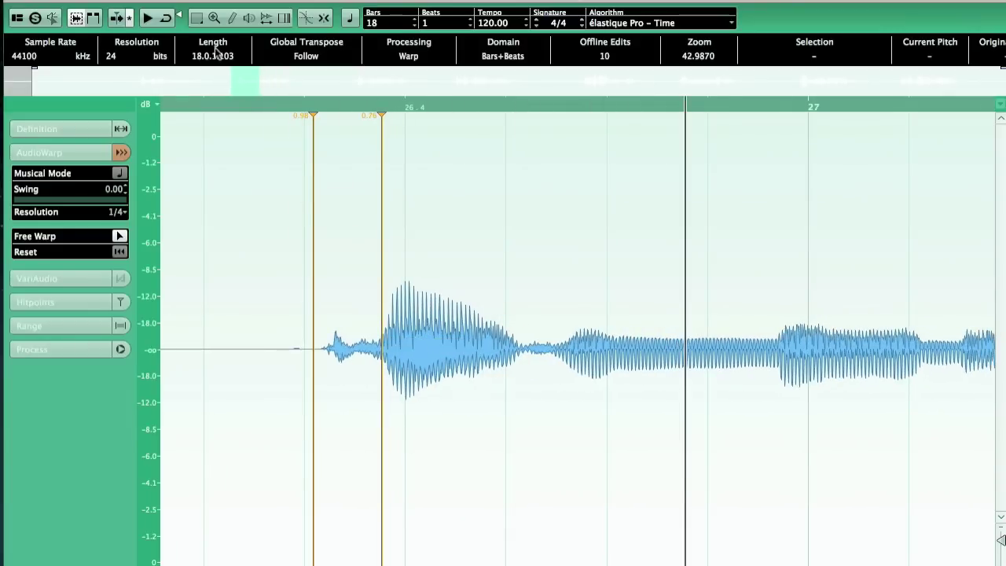
left_click_drag(228, 106, 278, 284)
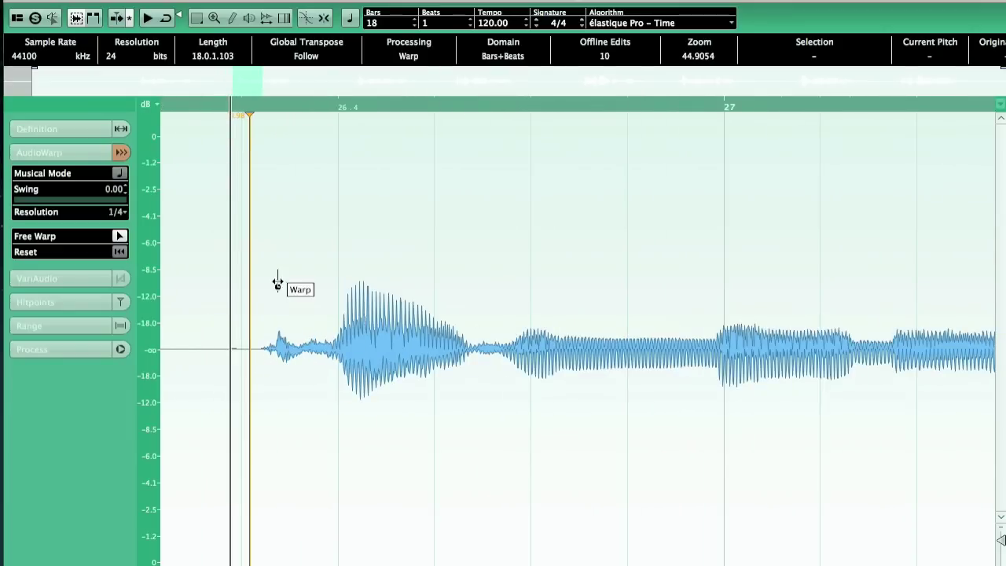
- Warp the opening attack earlier, stretch the middle syllable, and place the sustained note on bar 27
left_click_drag(329, 344, 322, 343)
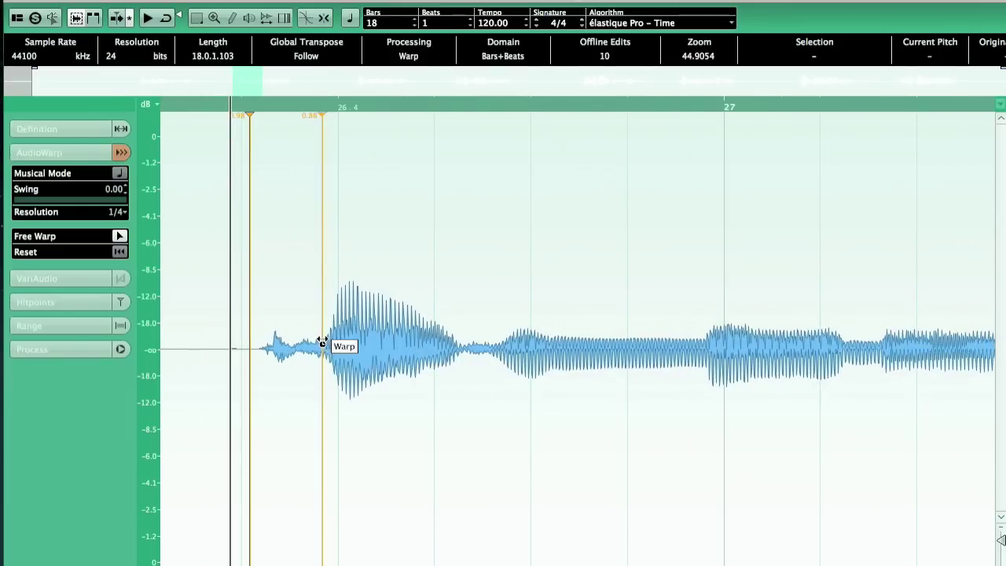
left_click_drag(501, 359, 524, 355)
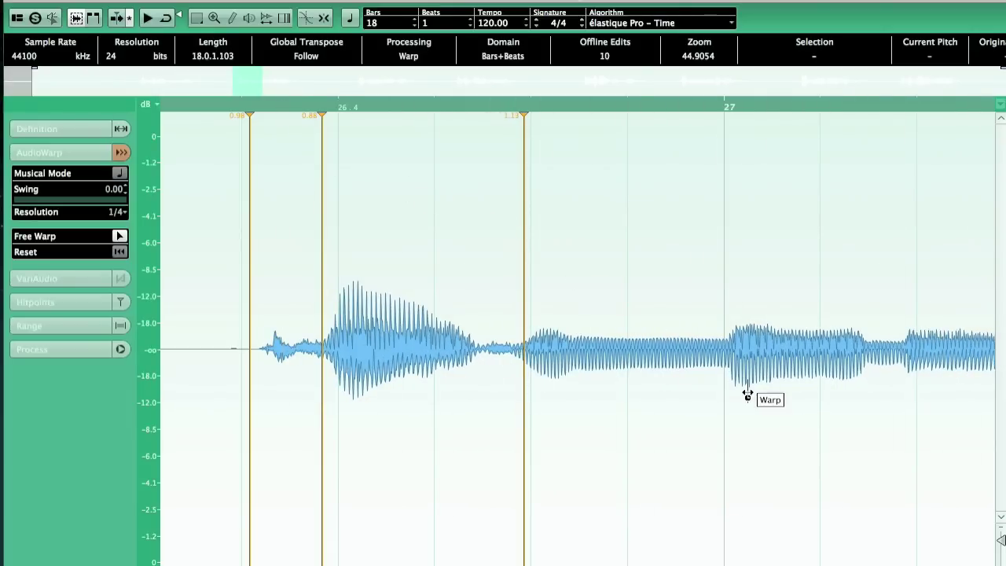
left_click_drag(732, 362, 724, 361)
left_click_drag(574, 105, 556, 86)
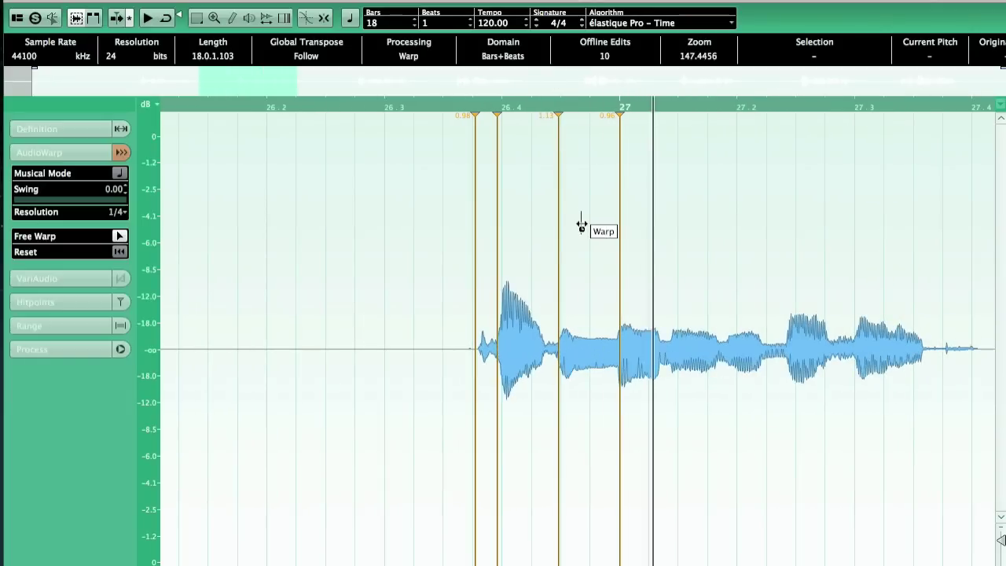
left_click(431, 105)
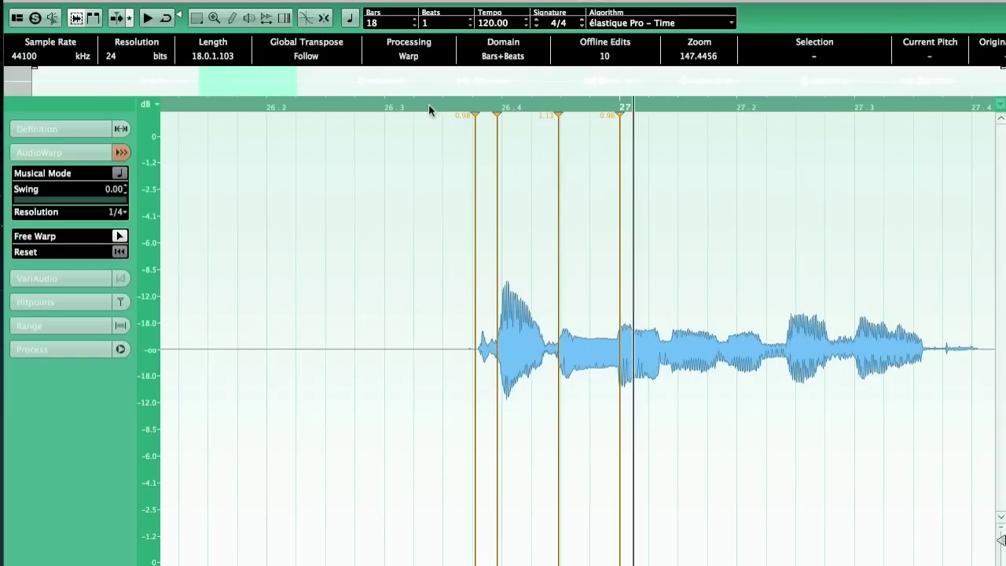
scroll(427, 247, "right", 4)
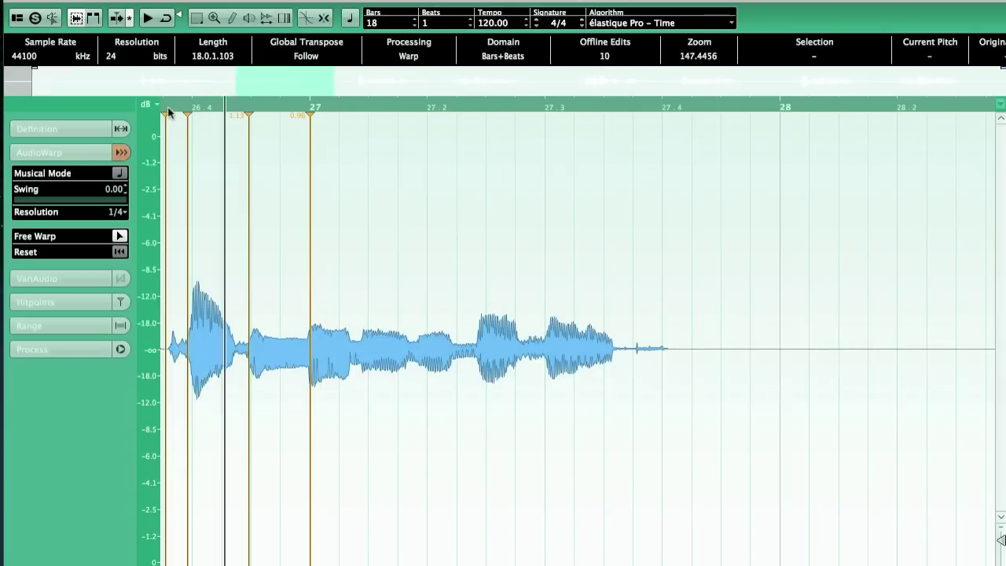
scroll(228, 126, "left", 3)
scroll(269, 204, "up", 3)
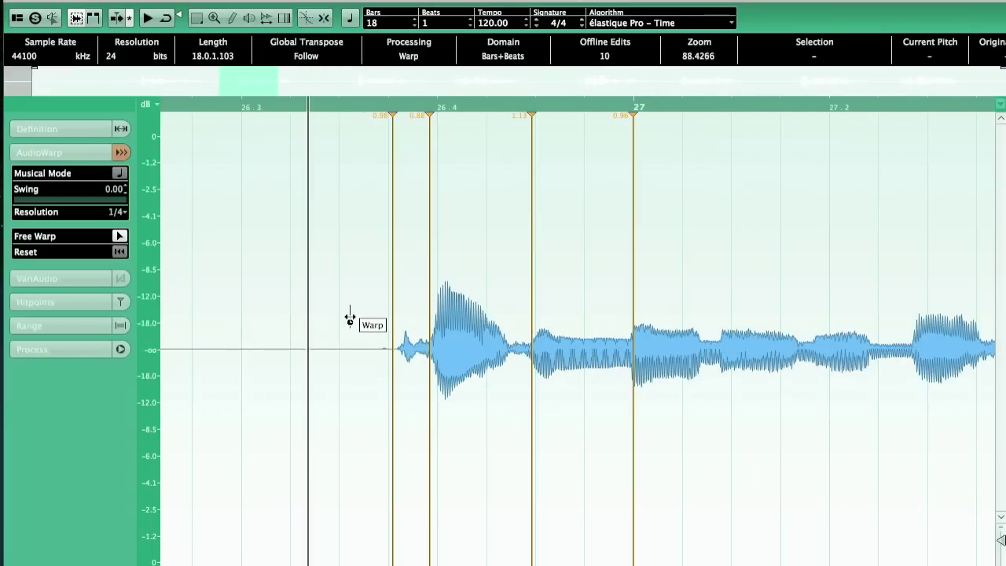
scroll(350, 321, "right", 3)
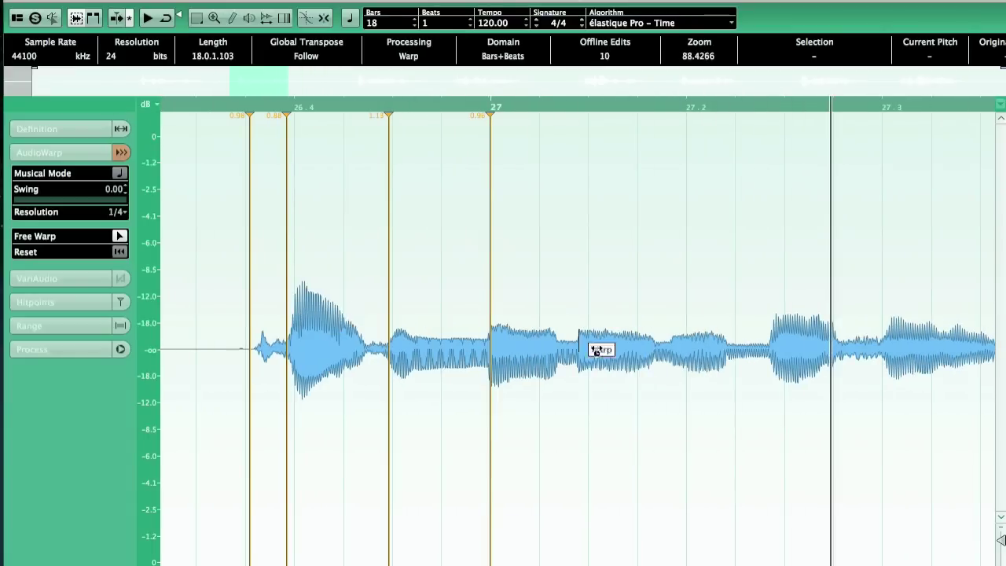
- Add markers after bar 27 aligning the remaining syllables, nudge the second warp point earlier, and replay
left_click_drag(577, 356, 588, 353)
left_click(284, 106)
left_click(245, 109)
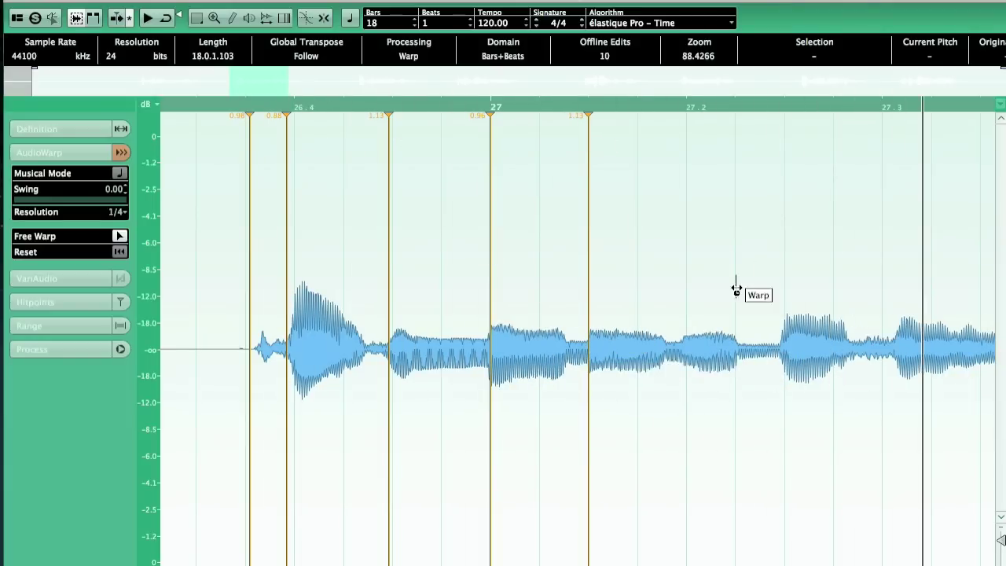
left_click_drag(896, 355, 882, 353)
left_click_drag(770, 351, 785, 351)
left_click(226, 106)
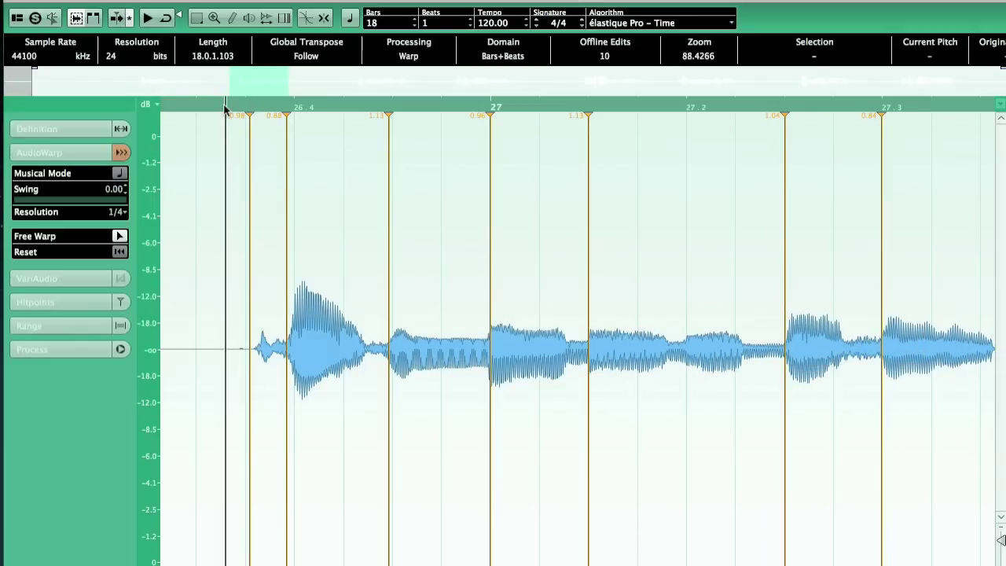
key("space")
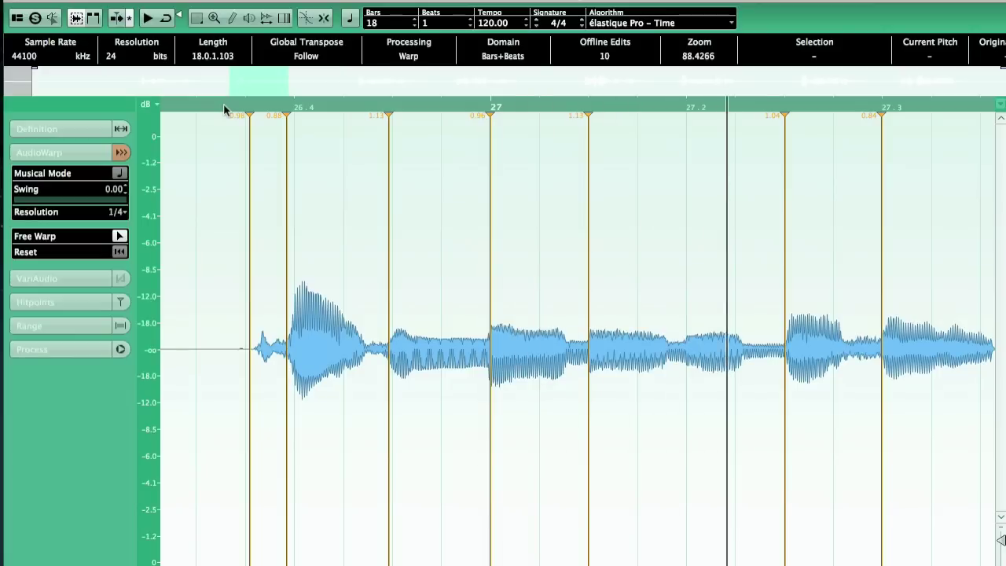
key("space")
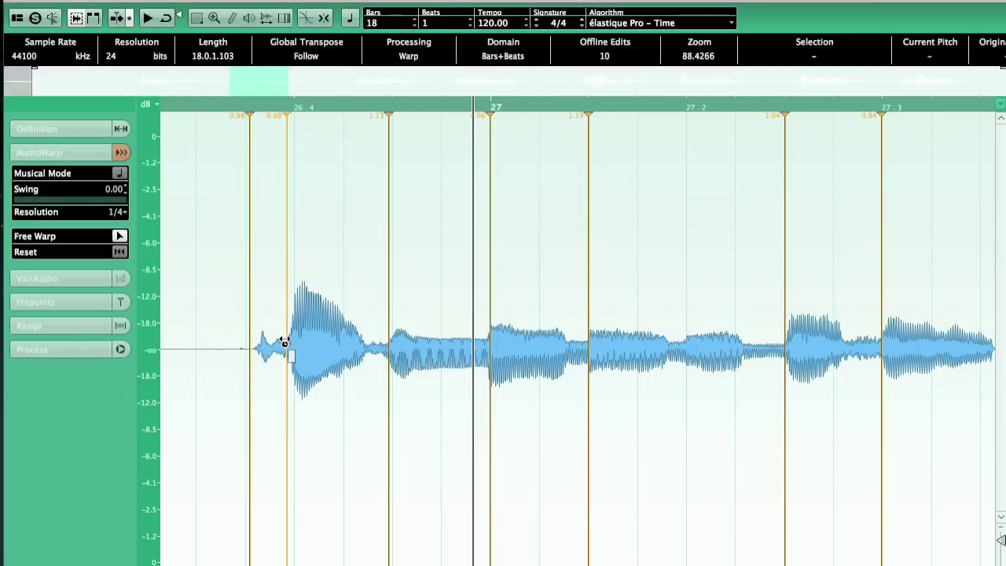
left_click_drag(285, 342, 280, 342)
key("space")
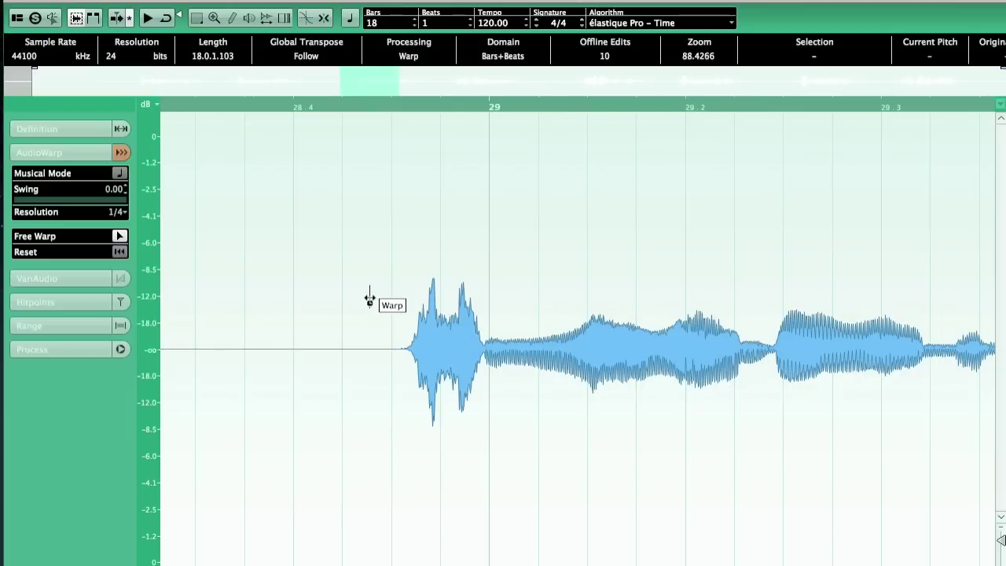
- Anchor the phrase onset just before bar 29 and line up the second syllable with the beat
key("space")
left_click_drag(404, 350, 381, 351)
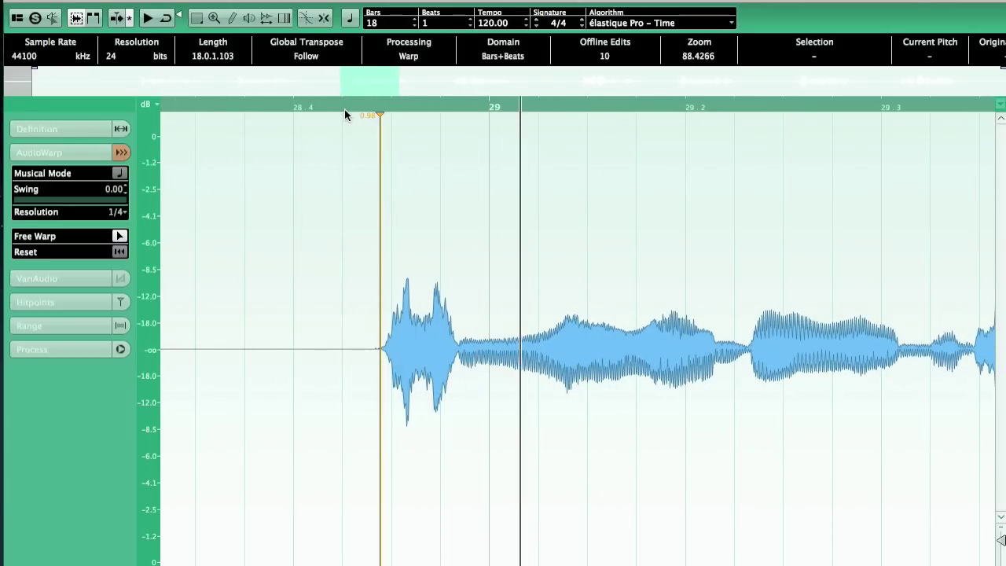
key("ctrl+z")
left_click(345, 109)
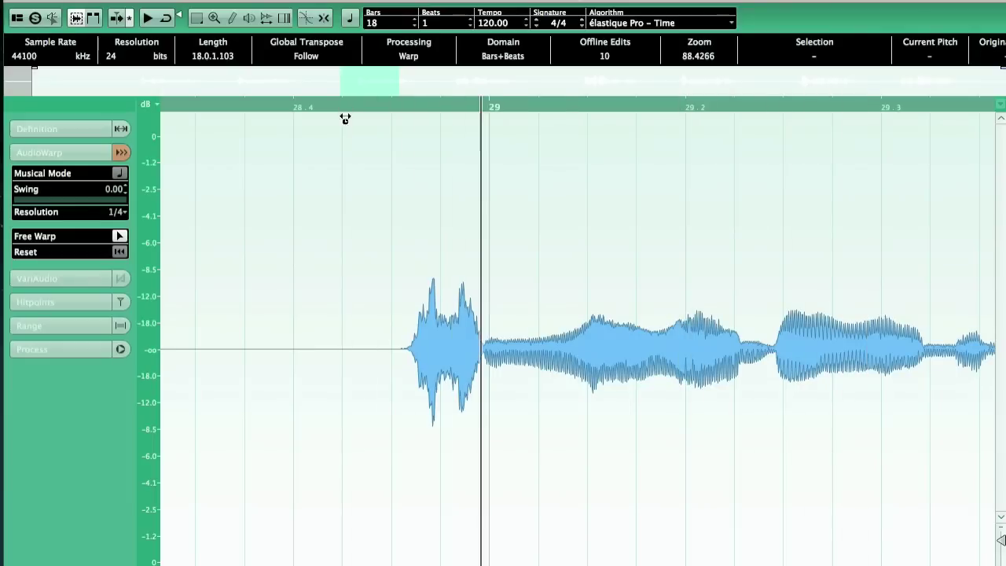
left_click_drag(395, 328, 405, 339)
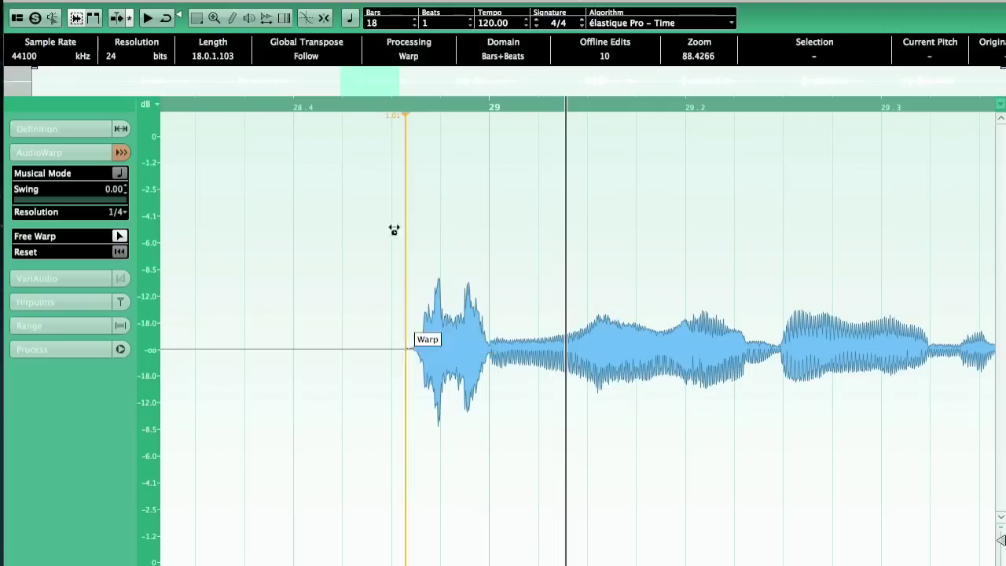
left_click(364, 99)
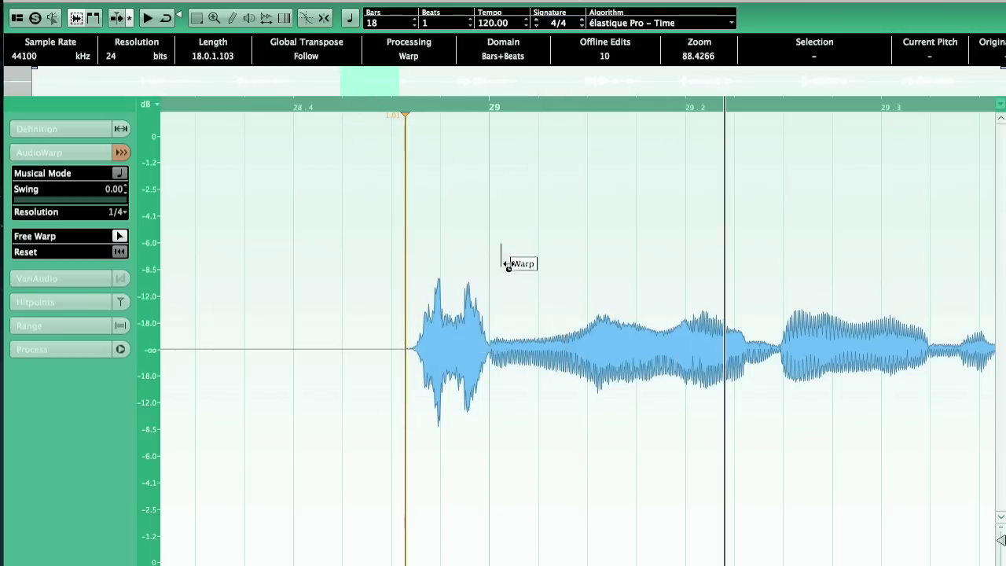
left_click_drag(588, 342, 582, 344)
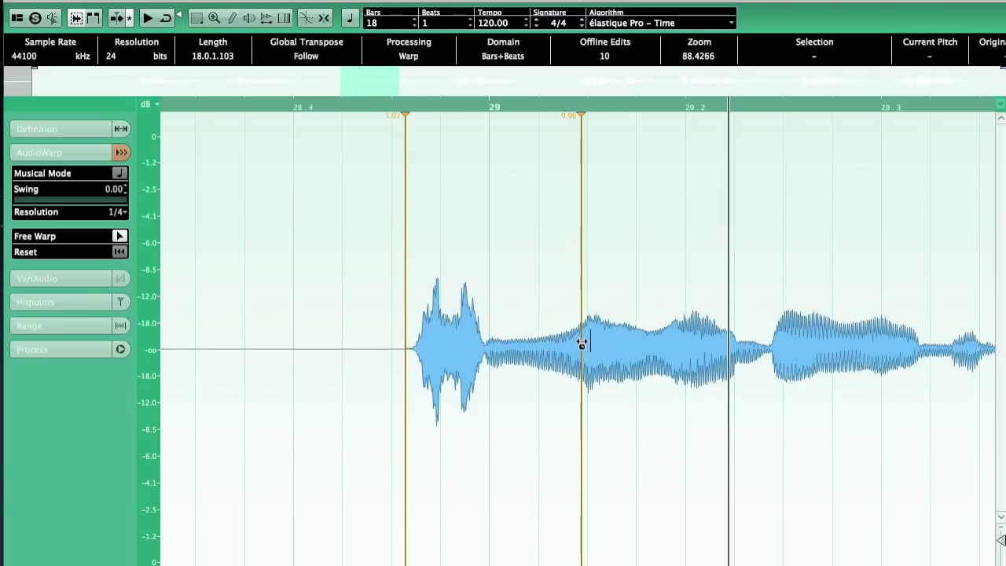
left_click(406, 107)
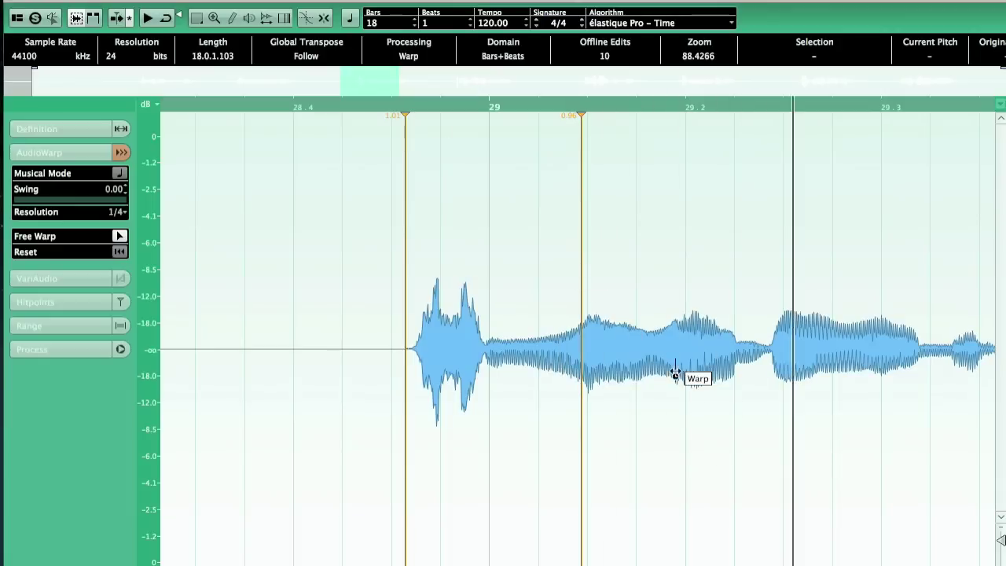
- Warp the later syllables from beat 29.2 to 29.4 onto the grid, replaying after each
left_click_drag(683, 350, 678, 351)
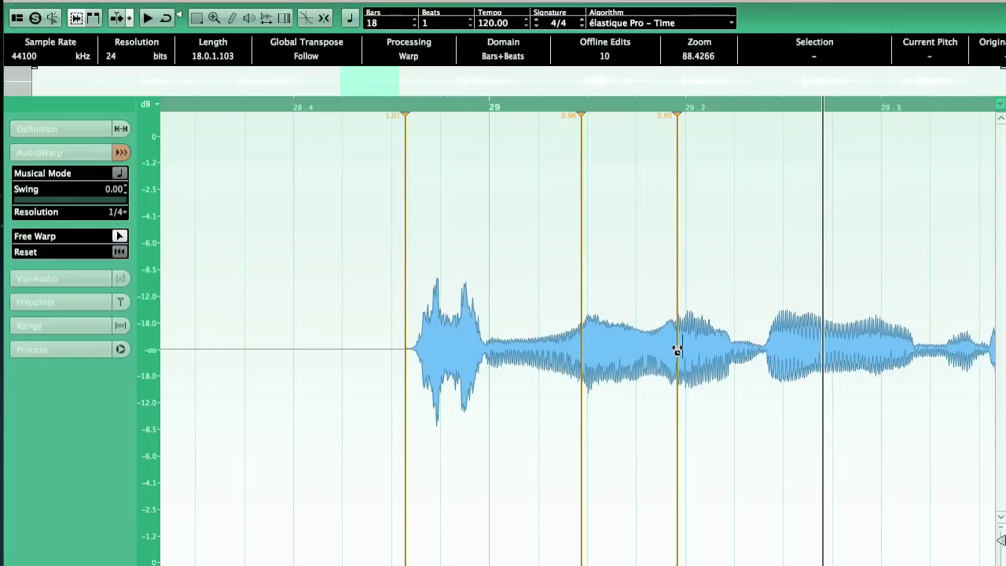
left_click(390, 100)
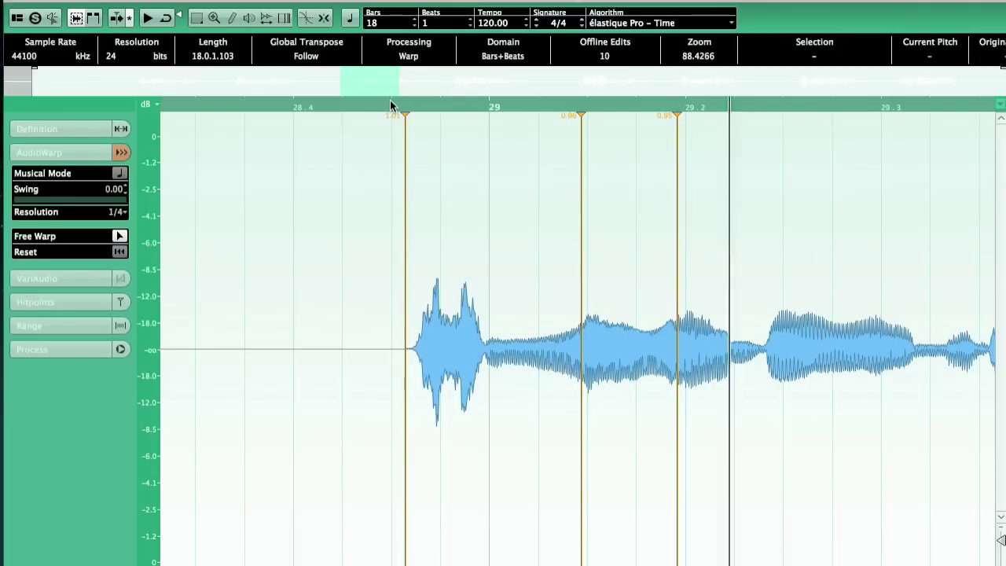
left_click_drag(766, 353, 781, 353)
left_click(431, 107)
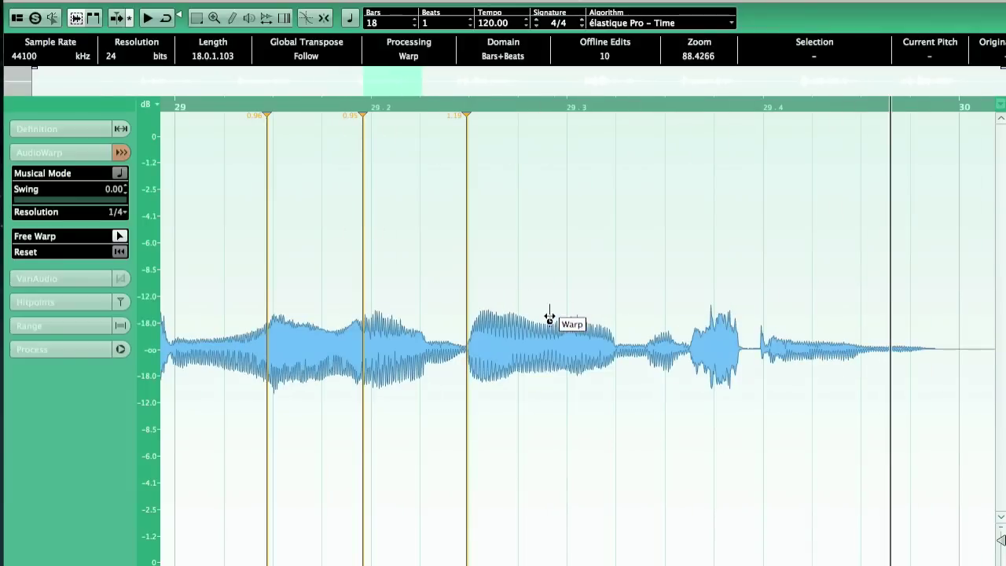
left_click_drag(646, 354, 665, 350)
left_click(285, 105)
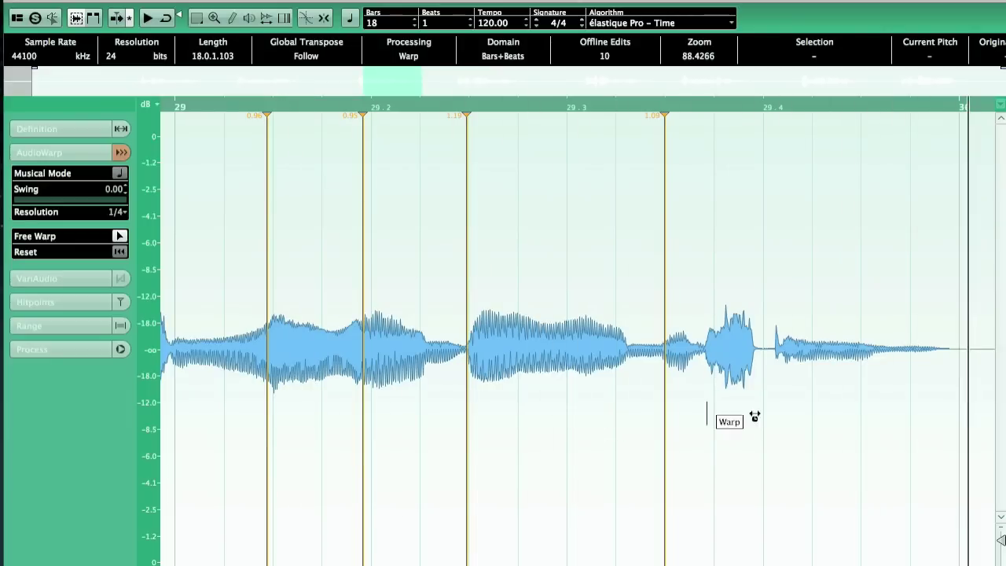
left_click_drag(779, 356, 761, 353)
left_click(470, 112)
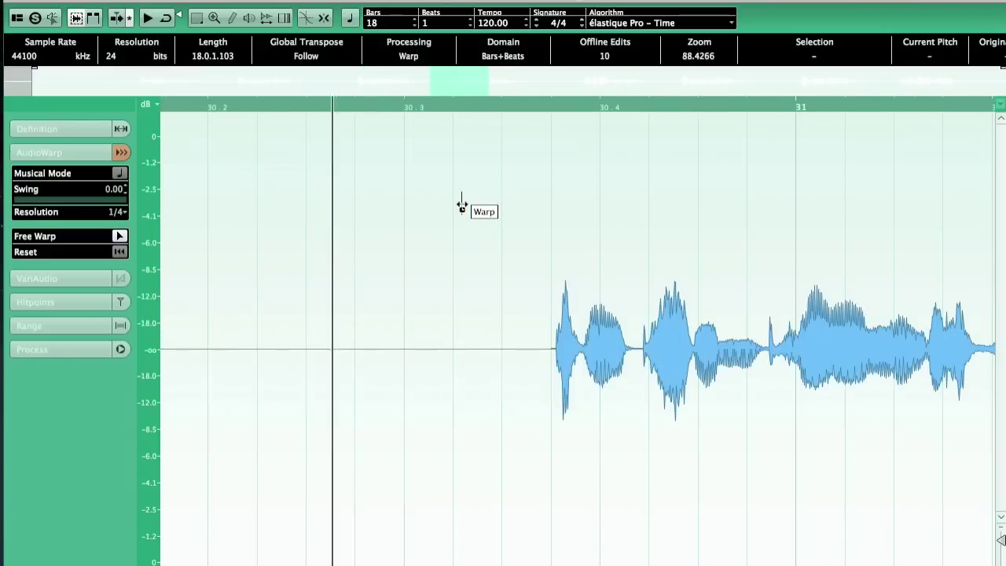
- Anchor the phrase onset near 30.3.4 and nudge it earlier, undoing an excessive pull
left_click_drag(549, 355, 544, 355)
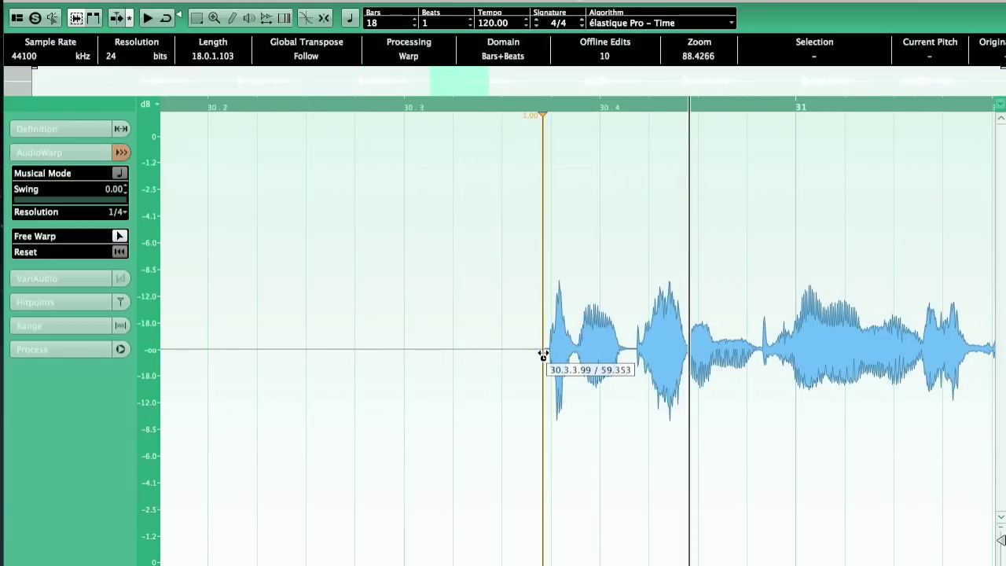
left_click(412, 109)
key("space")
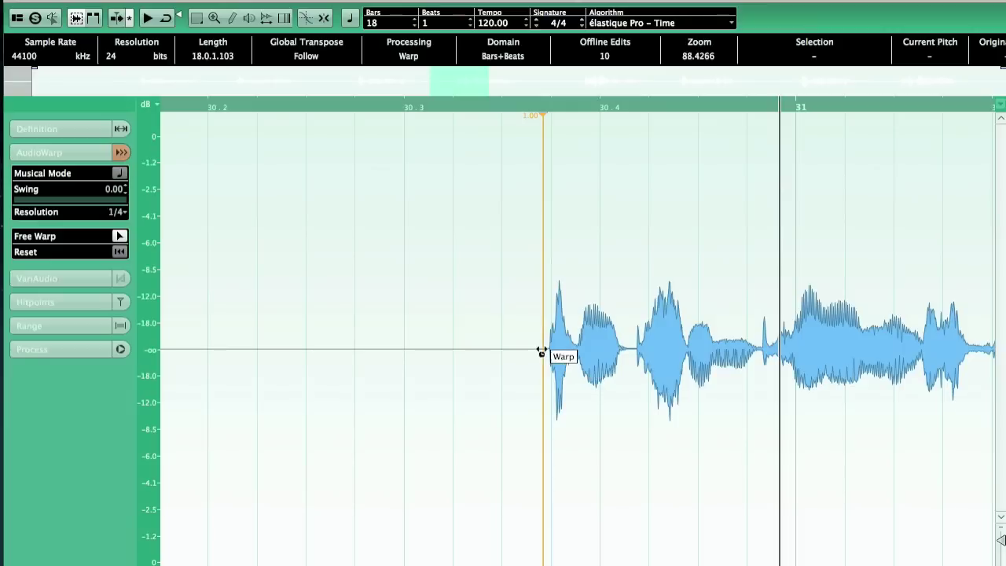
left_click_drag(544, 353, 539, 353)
left_click(483, 110)
left_click(483, 110)
left_click(431, 110)
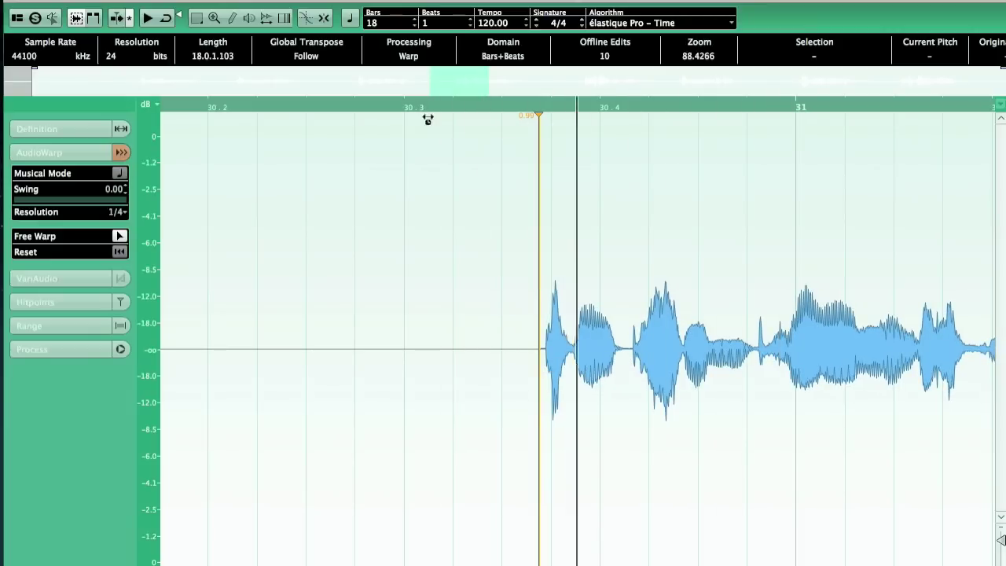
left_click_drag(542, 355, 521, 355)
left_click(434, 101)
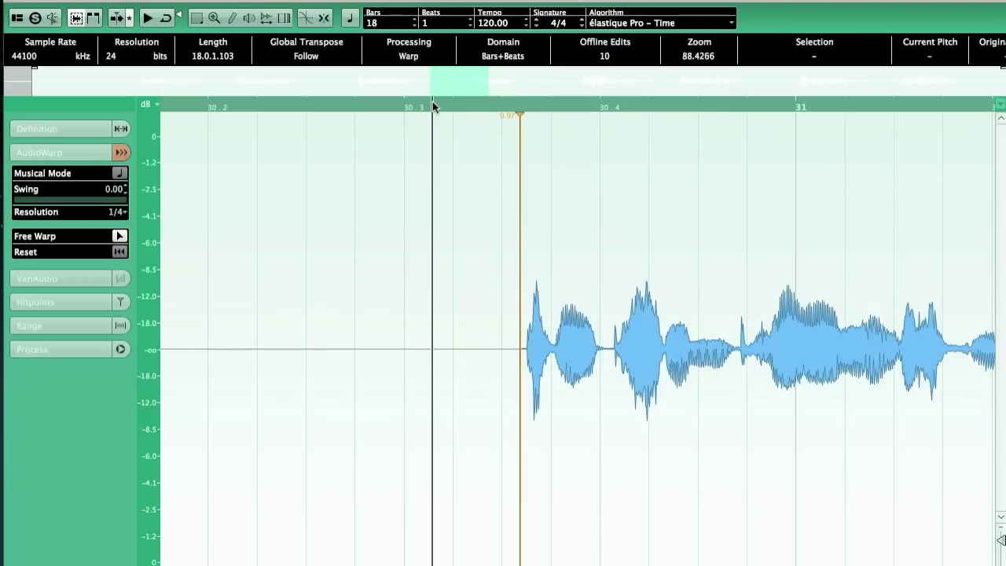
key("ctrl+z")
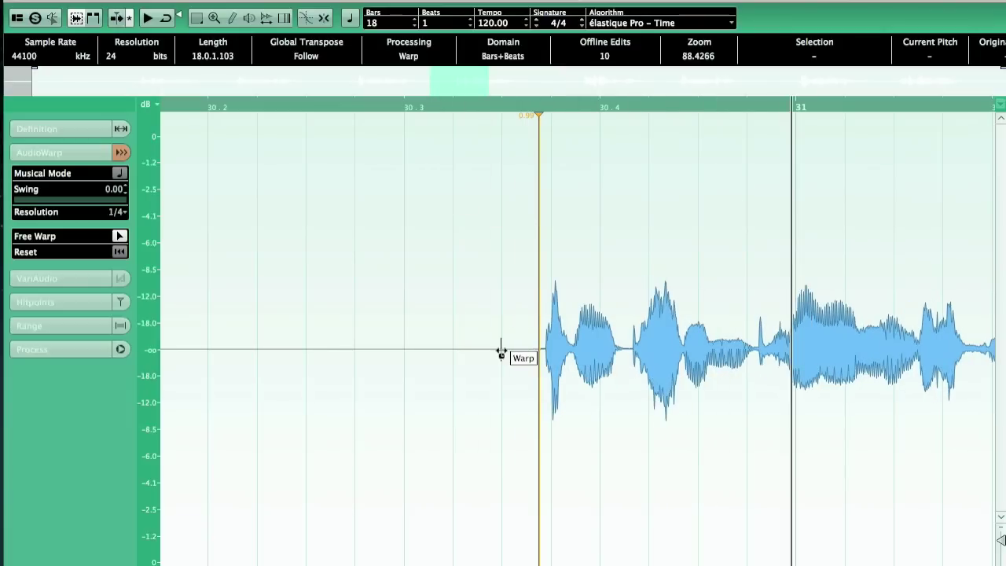
left_click(470, 103)
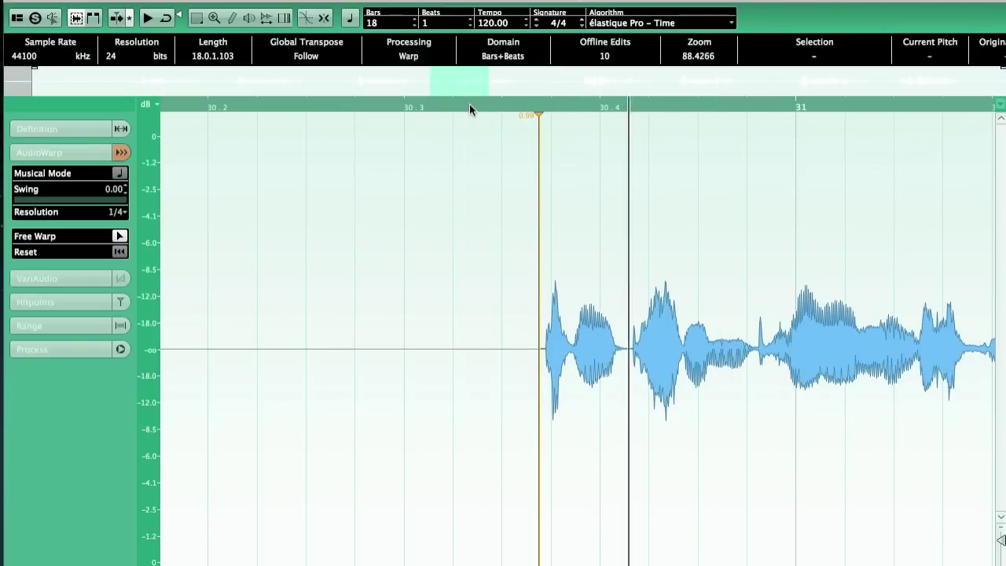
- Gently stretch the second syllable, align the third and a later syllable before bar 31
left_click_drag(572, 351, 592, 344)
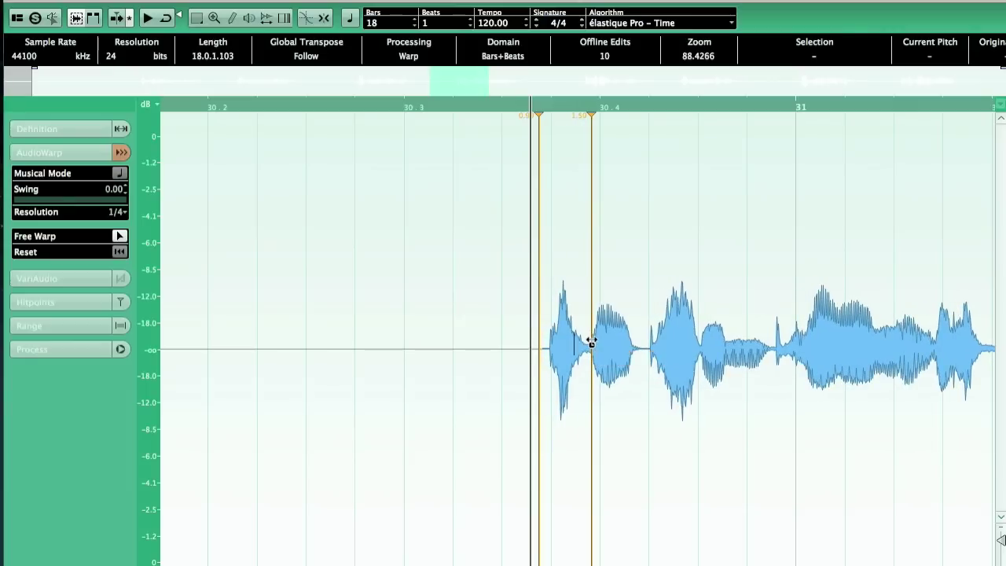
left_click(464, 107)
left_click(377, 107)
left_click(347, 105)
key("ctrl+z")
left_click_drag(578, 348, 584, 349)
left_click(517, 107)
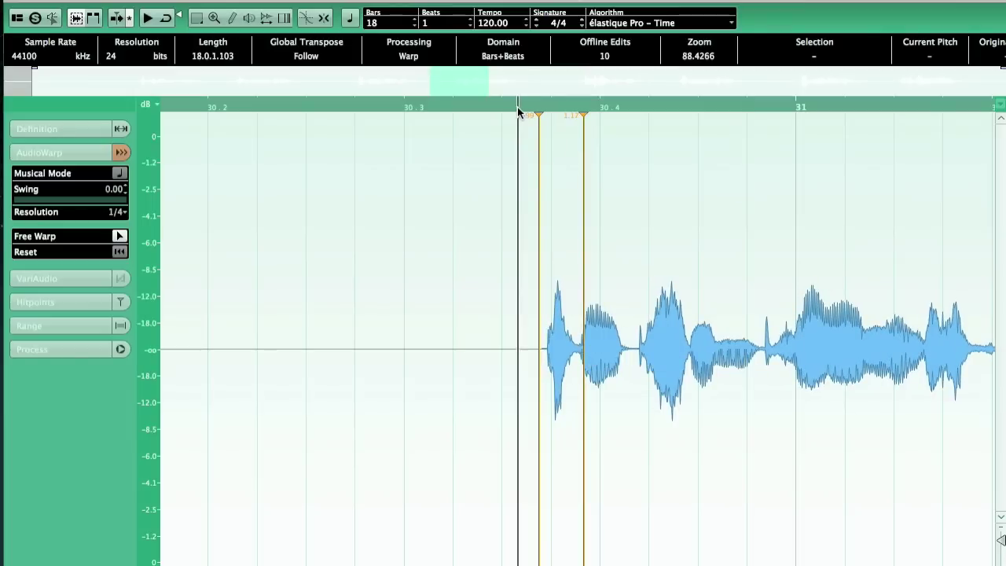
left_click_drag(642, 338, 628, 339)
left_click(514, 105)
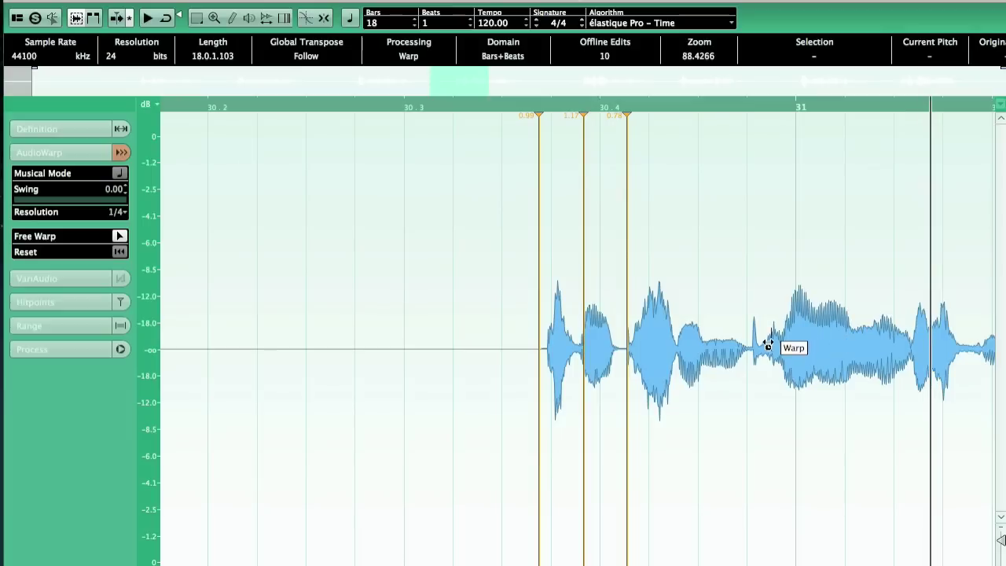
left_click_drag(749, 349, 757, 349)
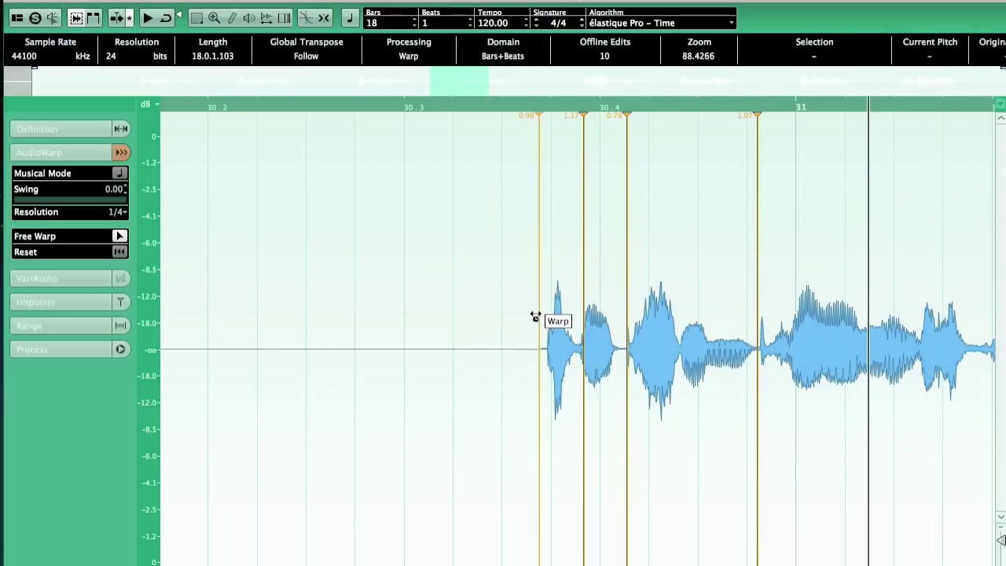
left_click_drag(538, 314, 531, 315)
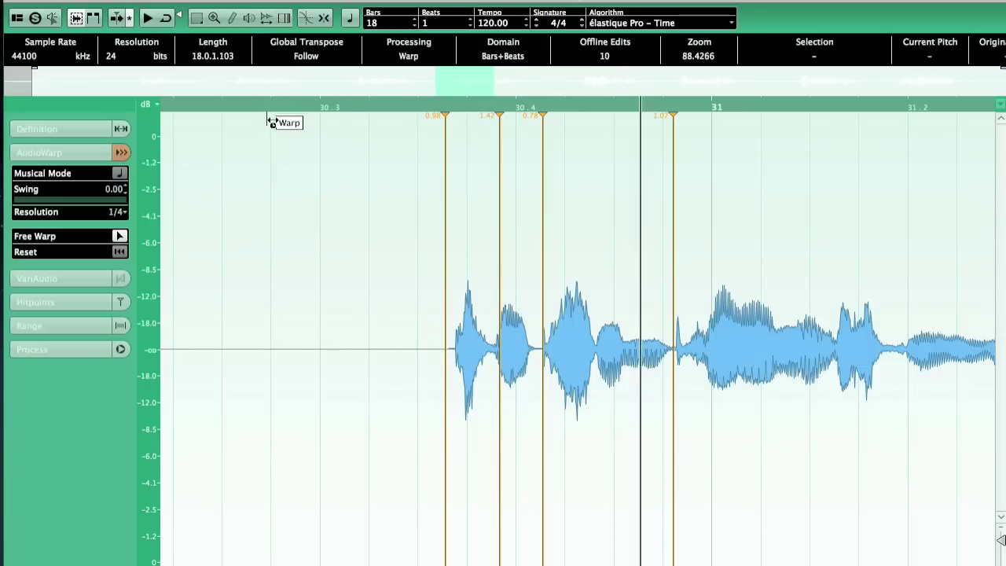
- Shift the phrase onset warp around bar 30 slightly later and audition it
mouse_move(500, 336)
left_mouse_down()
mouse_move(555, 349)
mouse_move(514, 346)
left_mouse_up()
key("space")
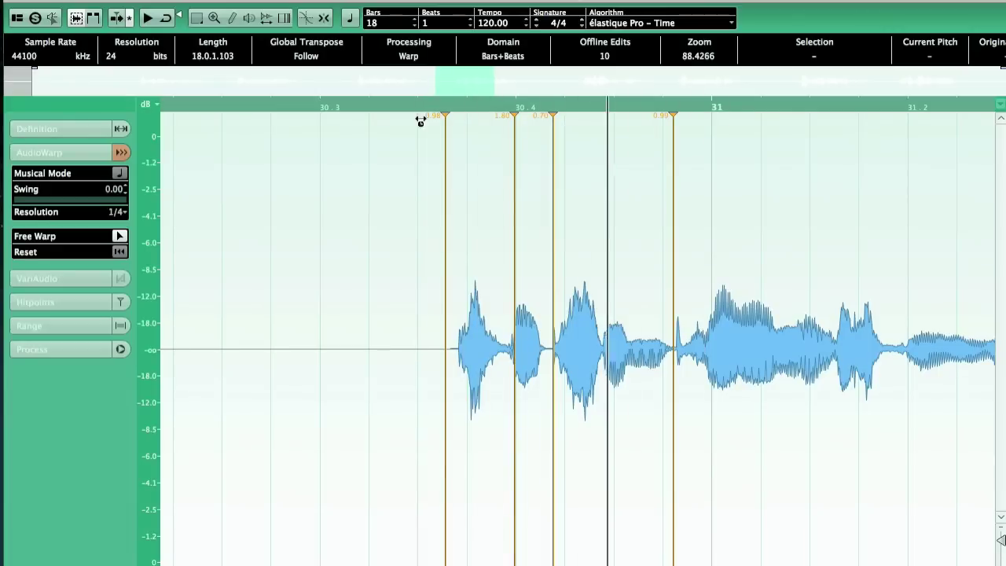
left_click_drag(447, 322, 460, 322)
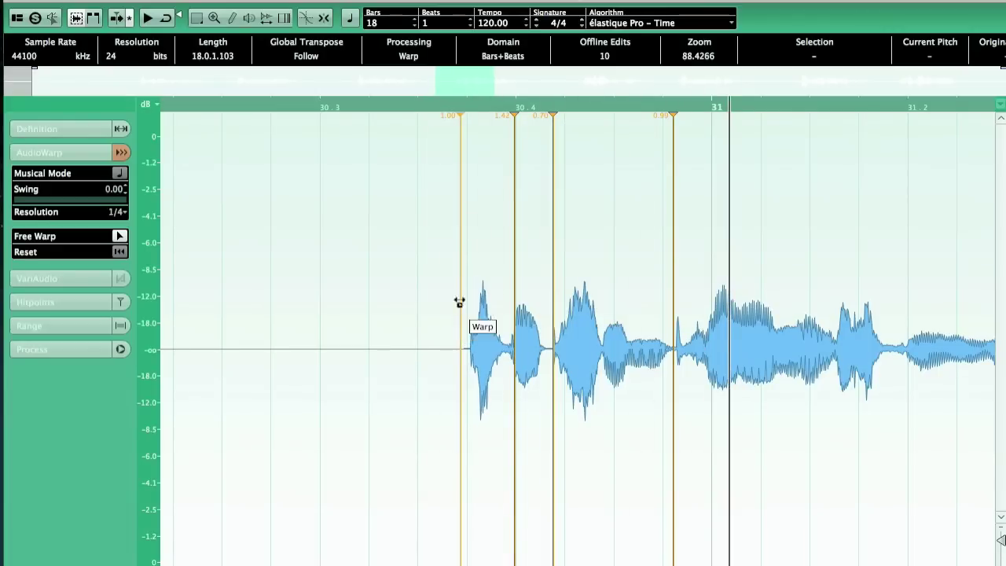
left_click(388, 110)
left_click(388, 110)
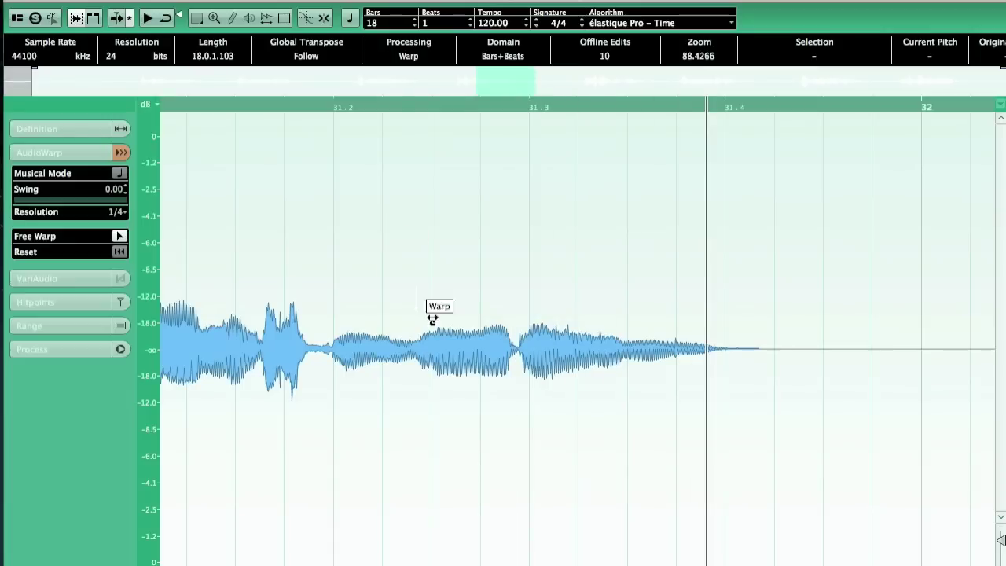
- Align a syllable near bar 31.3, then play the aligned vocals in the project
left_click_drag(515, 358, 526, 353)
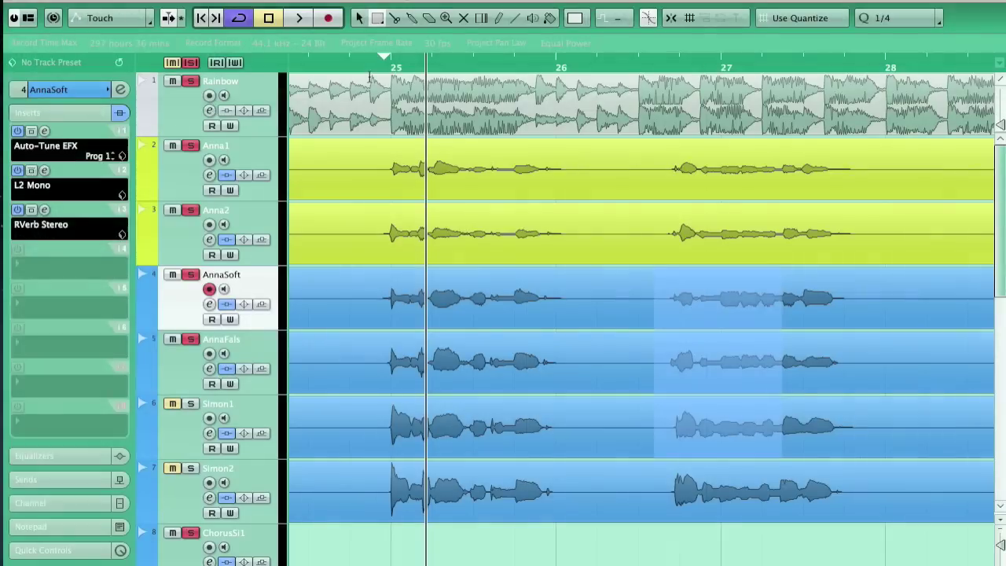
left_click(370, 69)
key("space")
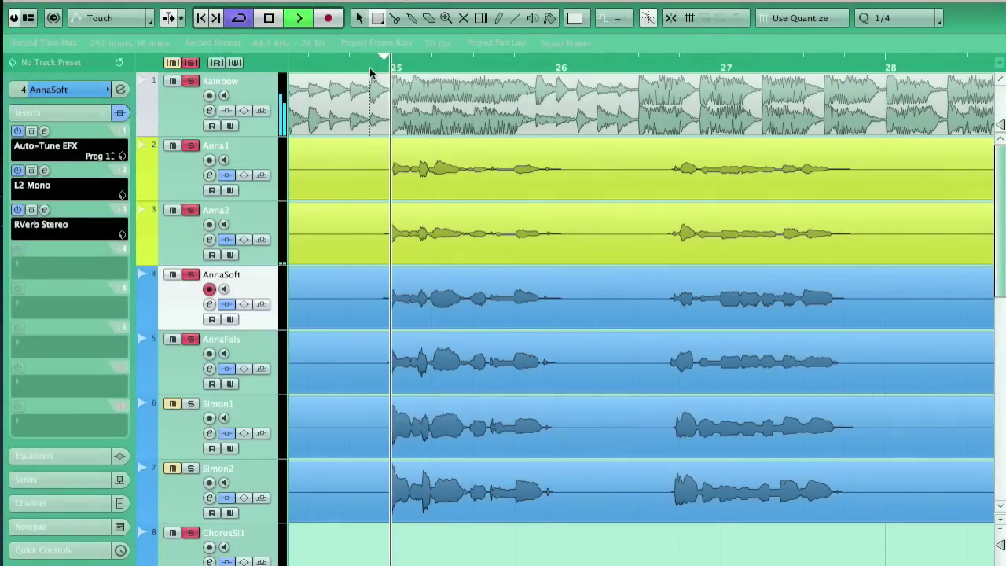